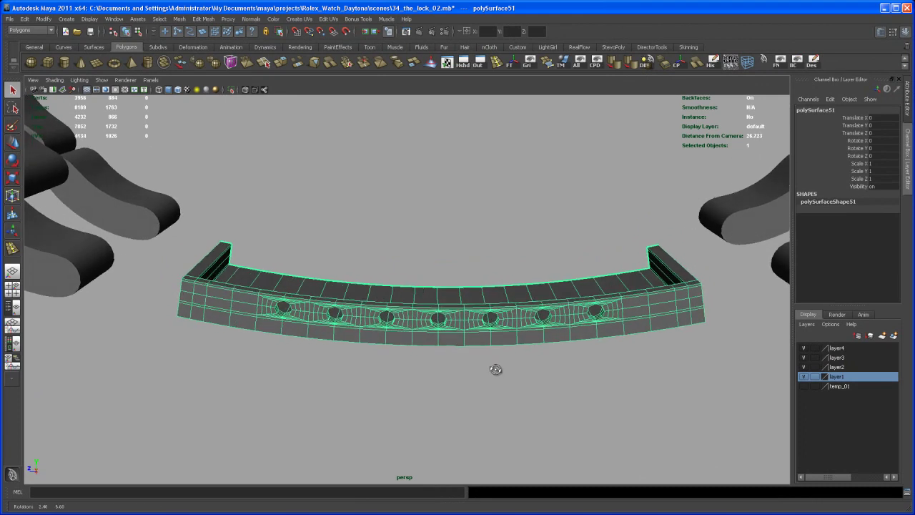
- Examine the curved clasp part, its end walls and its row of holes from several angles
scroll(491, 357, "up", 2)
middle_click_drag(491, 357, 486, 382, "alt")
scroll(467, 362, "up", 2)
scroll(494, 368, "up", 3)
scroll(467, 380, "up", 2)
left_click_drag(468, 380, 462, 360, "alt")
middle_click_drag(481, 351, 488, 350, "alt")
left_click_drag(489, 350, 461, 358, "alt")
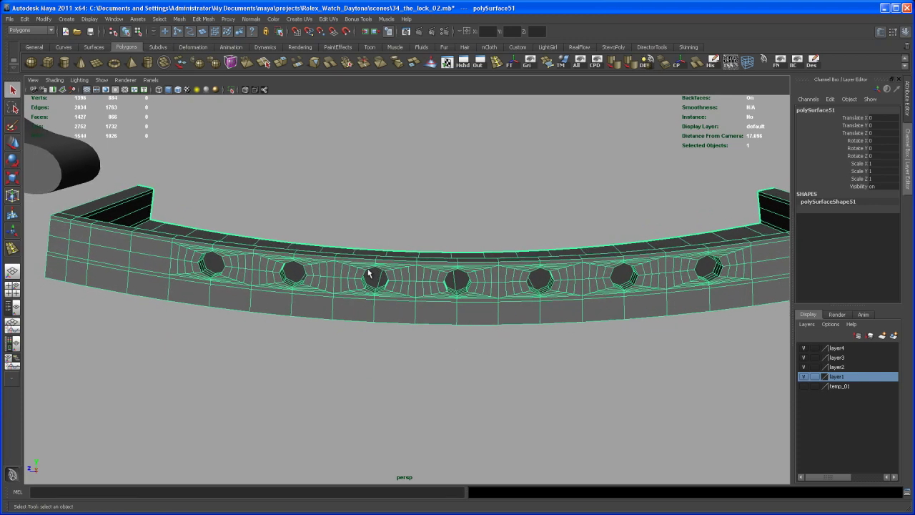
left_click_drag(230, 255, 389, 256, "alt")
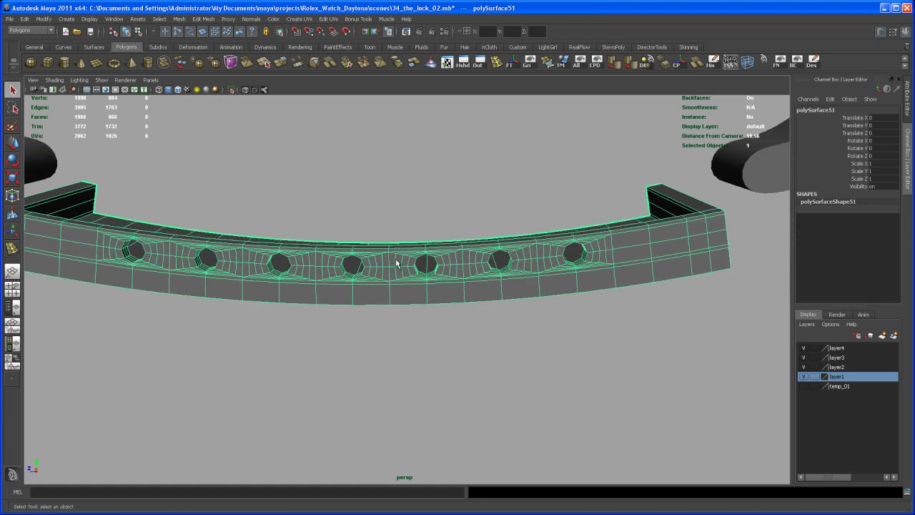
middle_click_drag(398, 273, 401, 253, "alt")
right_click_drag(400, 253, 397, 237, "alt")
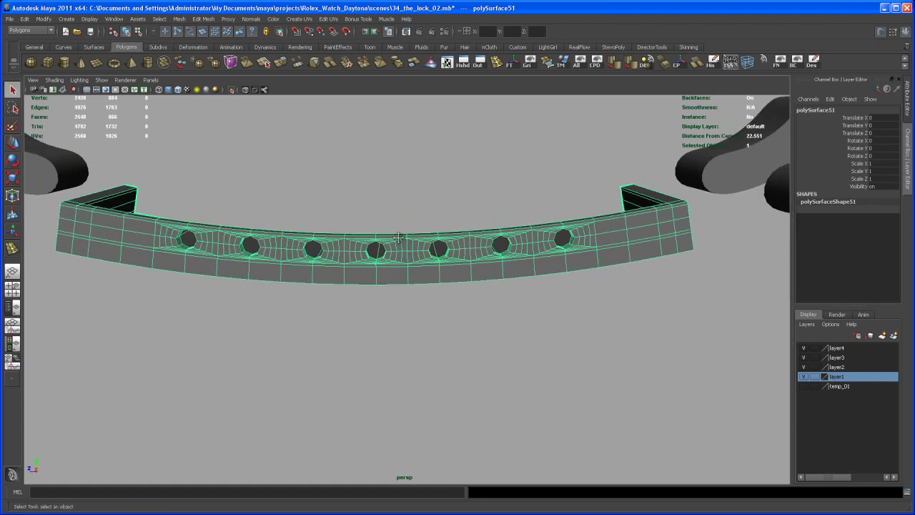
middle_click_drag(397, 237, 399, 244, "alt")
middle_click_drag(465, 300, 478, 321, "alt")
left_click_drag(431, 290, 476, 317, "alt")
right_click_drag(476, 316, 474, 342, "alt")
mouse_move(475, 342)
left_mouse_down("alt")
mouse_move(512, 352)
mouse_move(471, 358)
mouse_move(460, 345)
mouse_move(479, 361)
left_mouse_up("alt")
middle_click_drag(460, 339, 491, 354, "alt")
mouse_move(490, 355)
left_mouse_down("alt")
mouse_move(491, 340)
mouse_move(480, 342)
left_mouse_up("alt")
middle_click_drag(496, 346, 487, 338, "alt")
left_click_drag(488, 340, 464, 359, "alt")
middle_click_drag(463, 358, 475, 356, "alt")
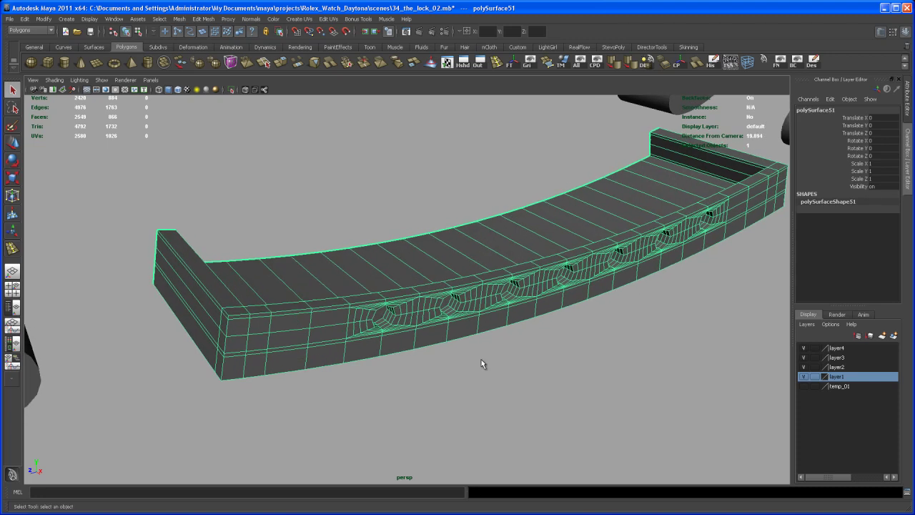
- Preview the clasp part smoothed and inspect its left end corner up close
key("3")
left_click(493, 343)
left_click_drag(491, 338, 326, 315, "alt")
right_click_drag(326, 314, 356, 376, "alt")
middle_click_drag(356, 376, 412, 395, "alt")
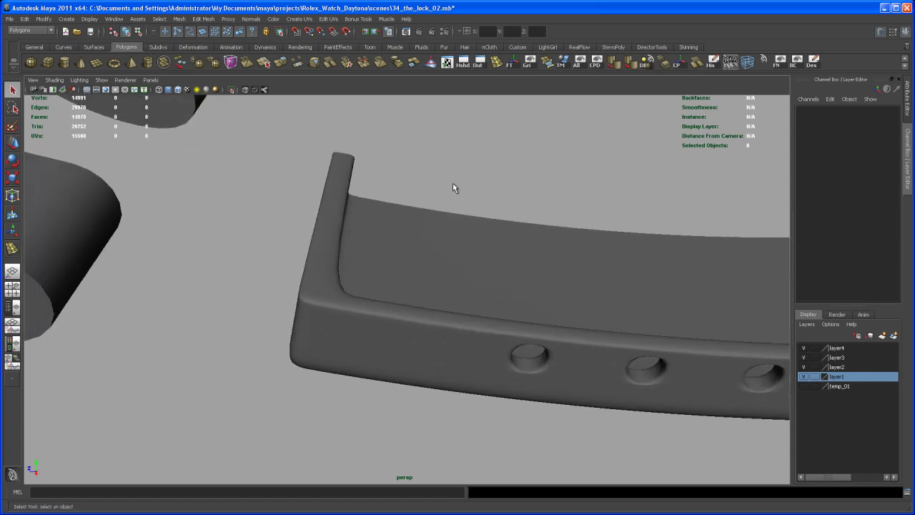
- Insert edge loops beside the left end wall and along the bottom edge of the clasp part, and preview it smoothed
left_click(416, 281)
key("1")
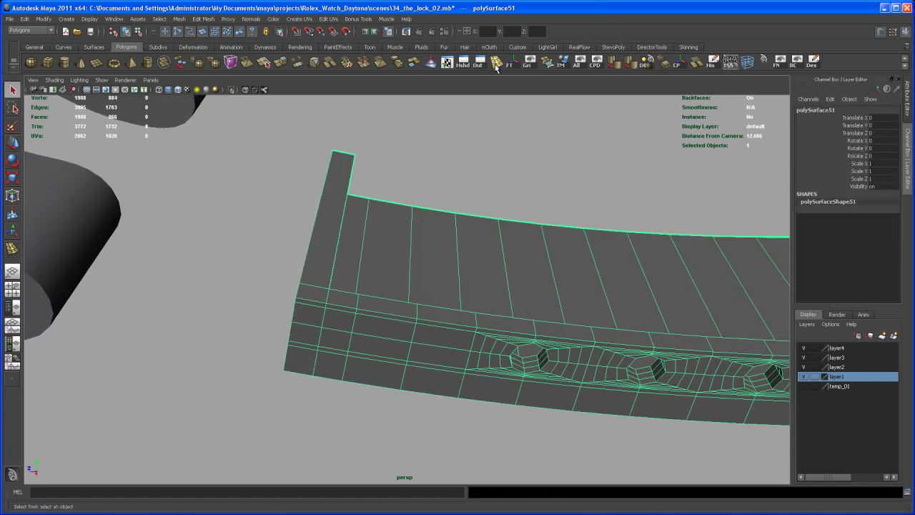
left_click(495, 63)
left_click_drag(435, 198, 384, 282, "alt")
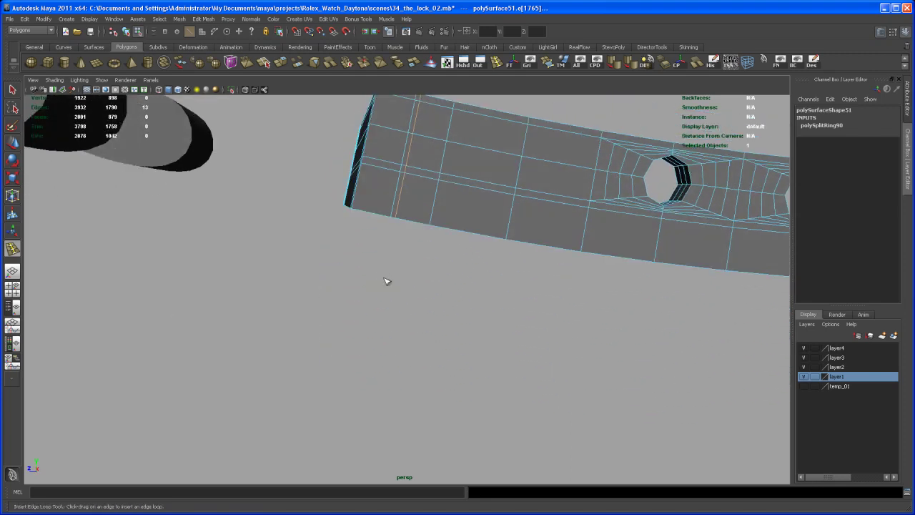
left_click_drag(402, 221, 384, 290, "alt")
key("3")
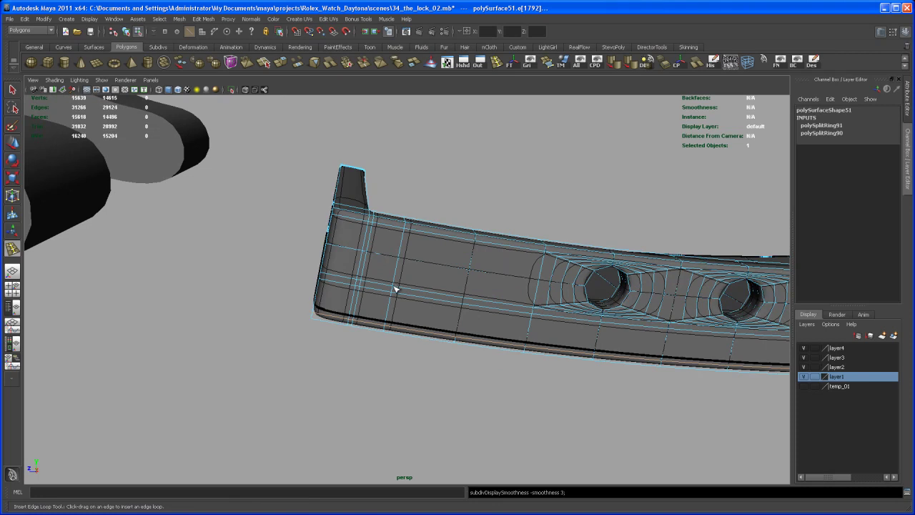
key("q")
right_click_drag(408, 265, 450, 227)
left_click(468, 196)
left_click_drag(468, 196, 465, 305, "alt")
- Insert a lengthwise edge loop through the floor and end walls close beside the wall with the holes, and check the corner
left_click(494, 328)
key("1")
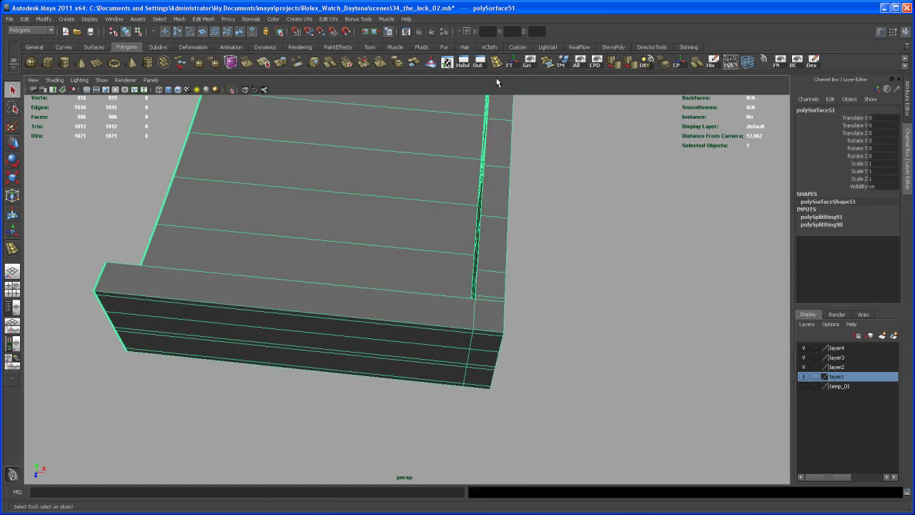
key("F10")
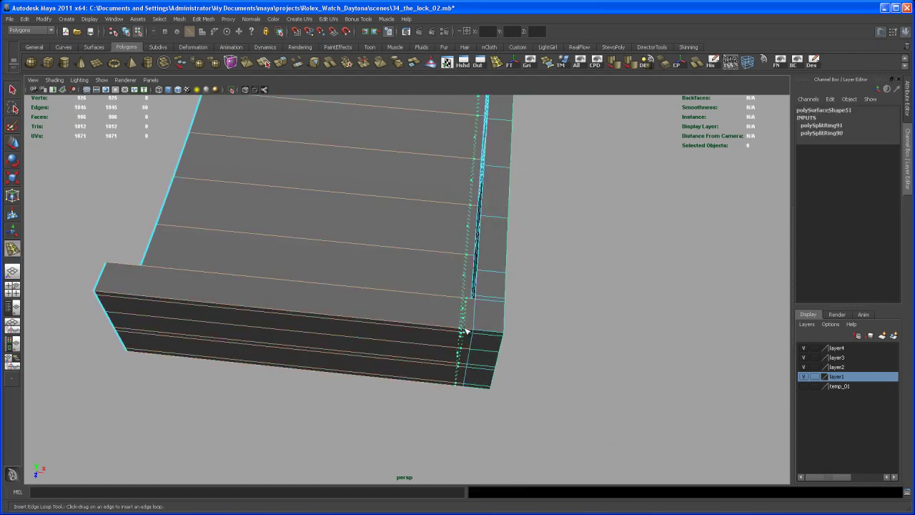
left_click_drag(484, 332, 436, 309, "alt")
key("q")
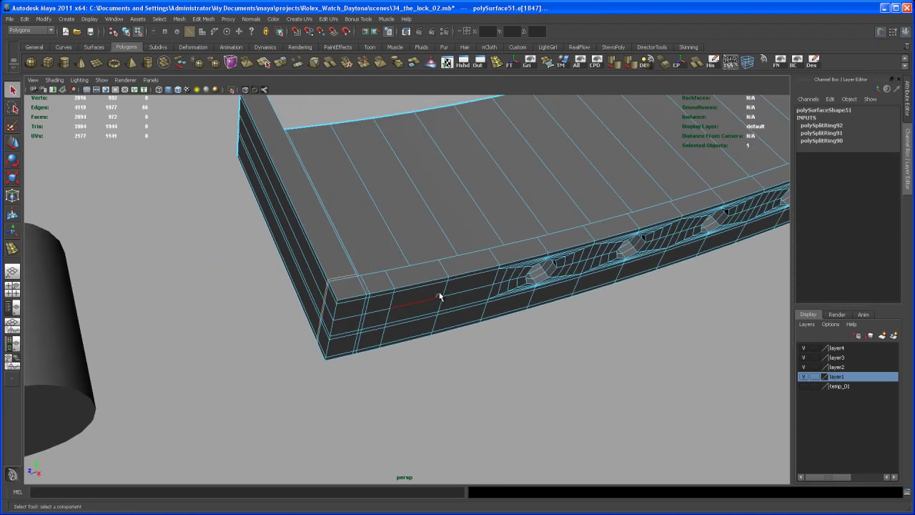
mouse_move(453, 286)
right_mouse_down()
mouse_move(451, 276)
mouse_move(458, 286)
right_mouse_up()
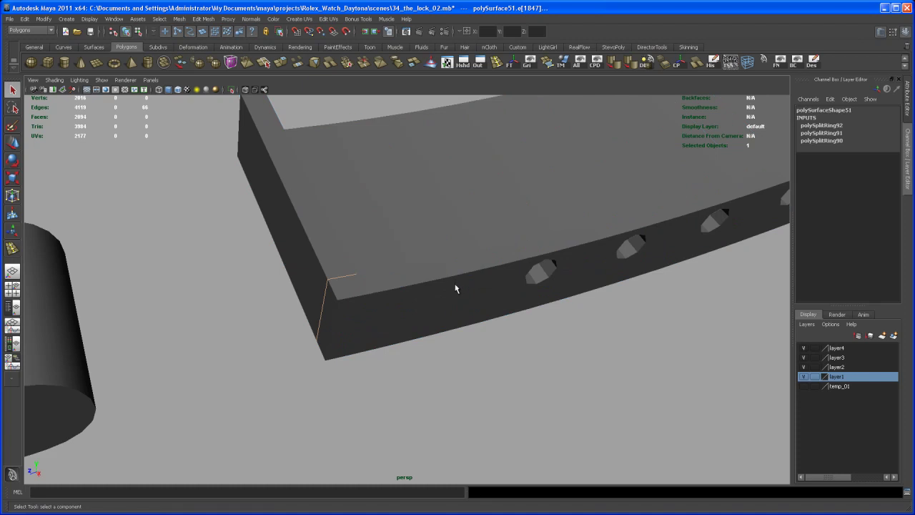
left_click(454, 289)
middle_click_drag(454, 288, 443, 323, "alt")
left_click(487, 369)
left_click_drag(487, 370, 424, 359, "alt")
left_click(475, 341)
- Insert an edge loop beside the right end wall of the clasp part and return to object selection
right_click_drag(423, 359, 550, 356, "alt")
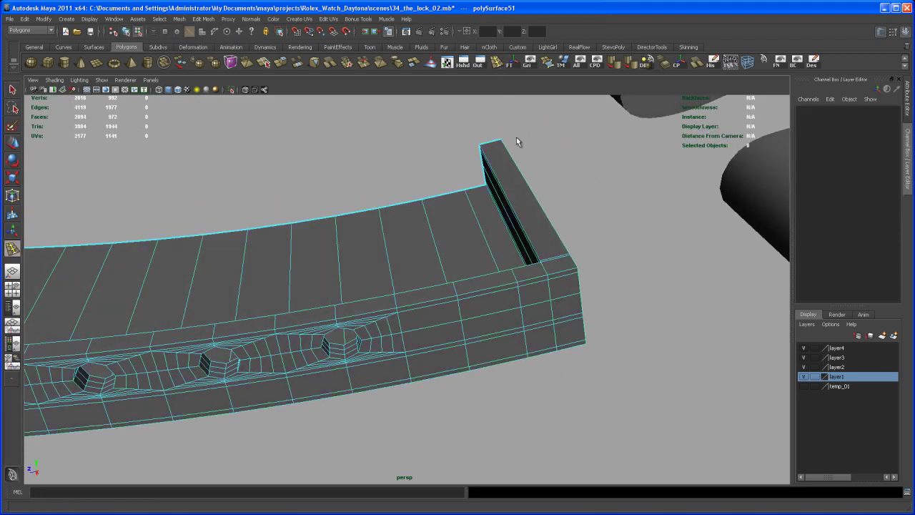
right_click_drag(436, 278, 280, 292, "alt")
middle_click_drag(280, 292, 437, 284, "alt")
left_click_drag(436, 284, 472, 312, "alt")
right_click_drag(465, 303, 478, 294)
- Snap the clasp half's pivot to its open border, duplicate the half and mirror the copy with Scale X -1
mouse_move(477, 294)
left_mouse_down("alt")
mouse_move(461, 300)
mouse_move(482, 300)
left_mouse_up("alt")
middle_click_drag(482, 300, 481, 343, "alt")
mouse_move(482, 343)
right_mouse_down("alt")
mouse_move(458, 282)
mouse_move(475, 348)
right_mouse_up("alt")
left_click_drag(474, 348, 519, 353, "alt")
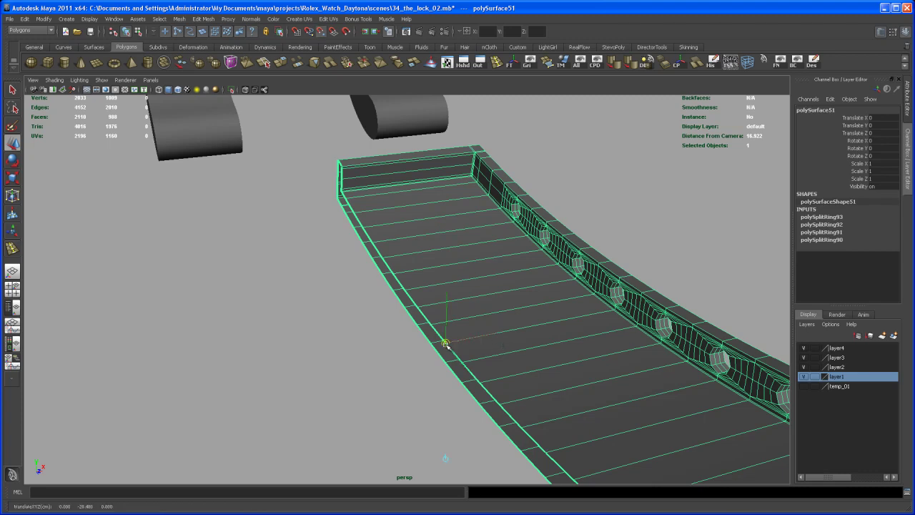
left_click_drag(481, 351, 512, 334, "alt")
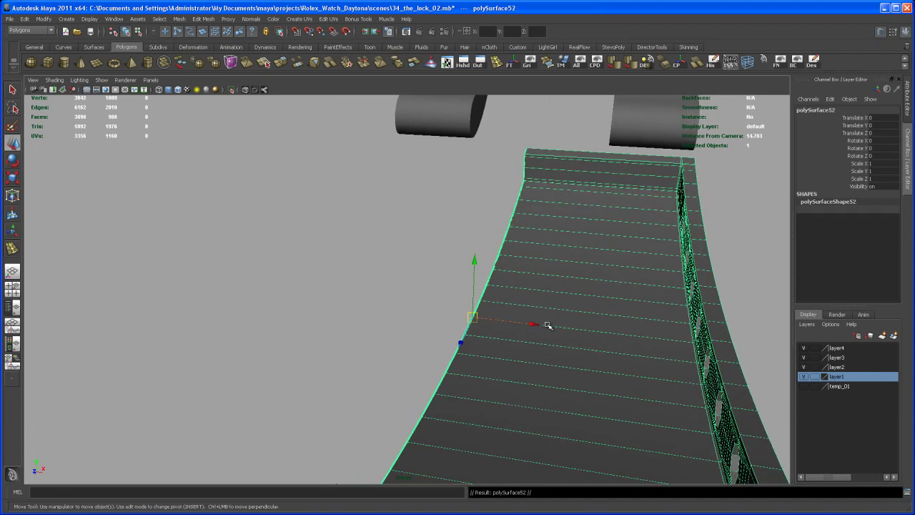
left_click_drag(526, 323, 402, 308)
type("-")
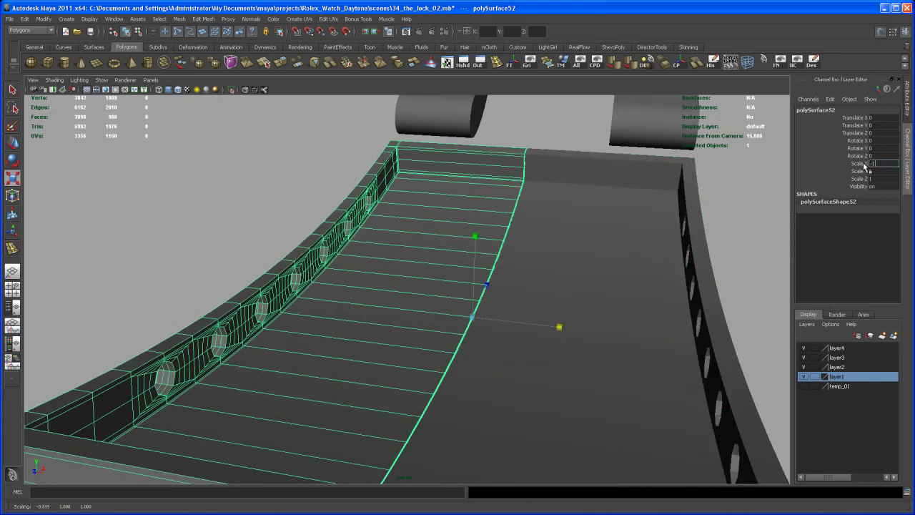
type("1")
key("Return")
- Select the original and mirrored clasp halves and combine them into one mesh
left_click_drag(600, 265, 500, 303, "alt")
right_click_drag(500, 302, 432, 337, "alt")
middle_click_drag(433, 337, 440, 343, "alt")
mouse_move(439, 343)
left_mouse_down("alt")
mouse_move(435, 323)
mouse_move(443, 333)
left_mouse_up("alt")
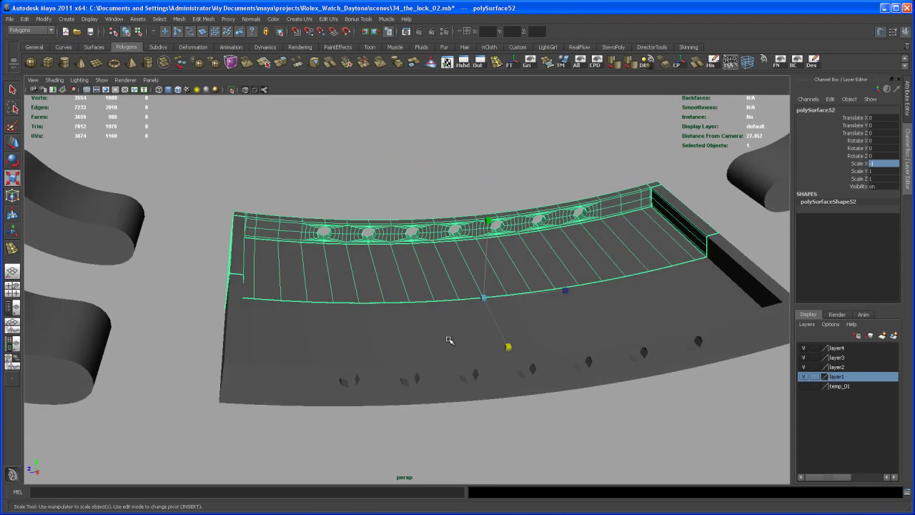
left_click(449, 332, "shift")
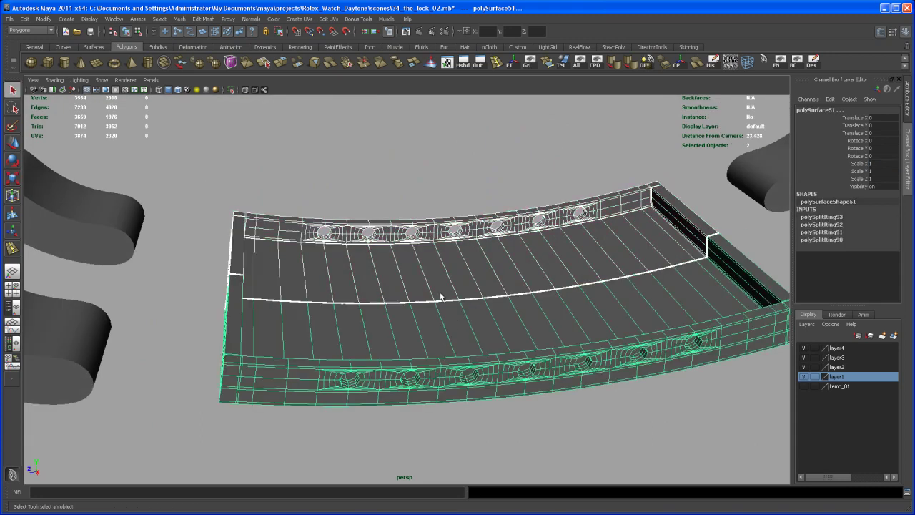
left_click(165, 63)
- Select the vertices along the center seam of the combined clasp plate and merge them
left_click_drag(474, 260, 423, 276, "alt")
right_click_drag(423, 276, 407, 217, "alt")
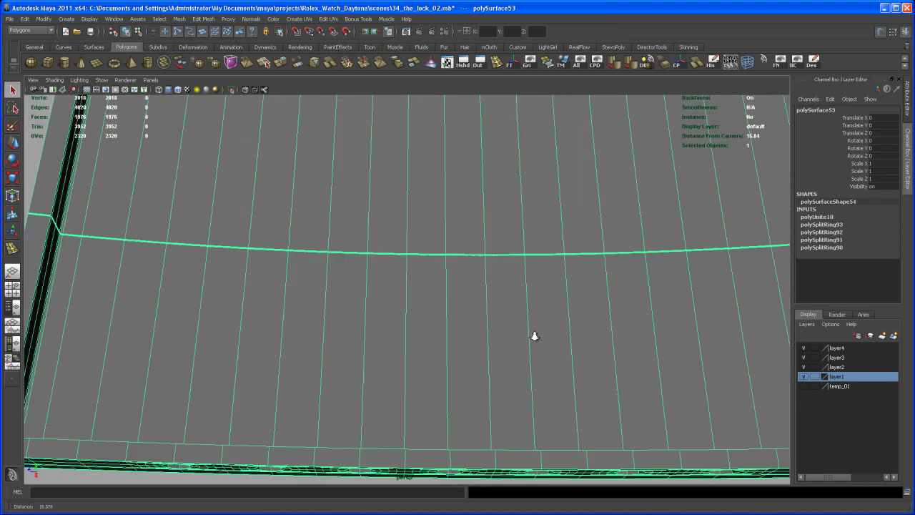
mouse_move(428, 309)
left_mouse_down("alt")
mouse_move(429, 236)
mouse_move(429, 304)
left_mouse_up("alt")
right_click_drag(412, 264, 374, 265)
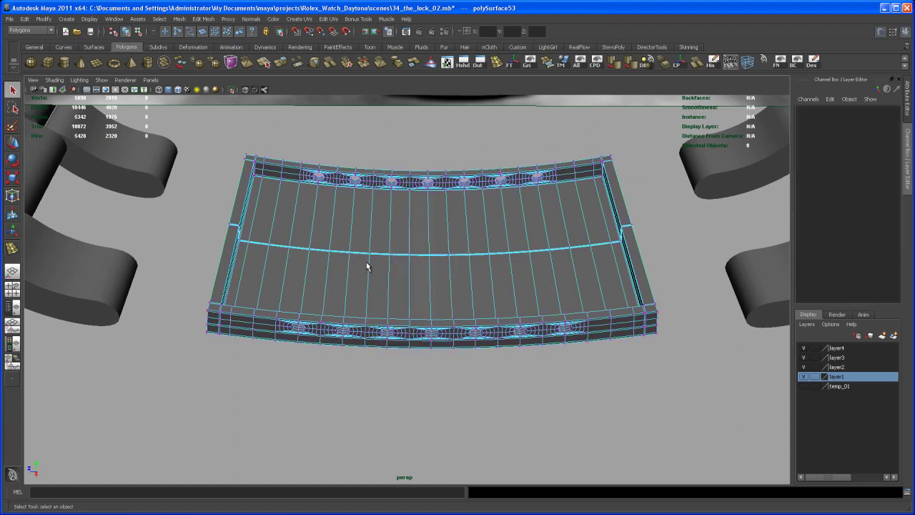
left_click_drag(203, 209, 548, 282)
left_click_drag(652, 288, 654, 289)
left_click_drag(623, 287, 626, 256, "alt")
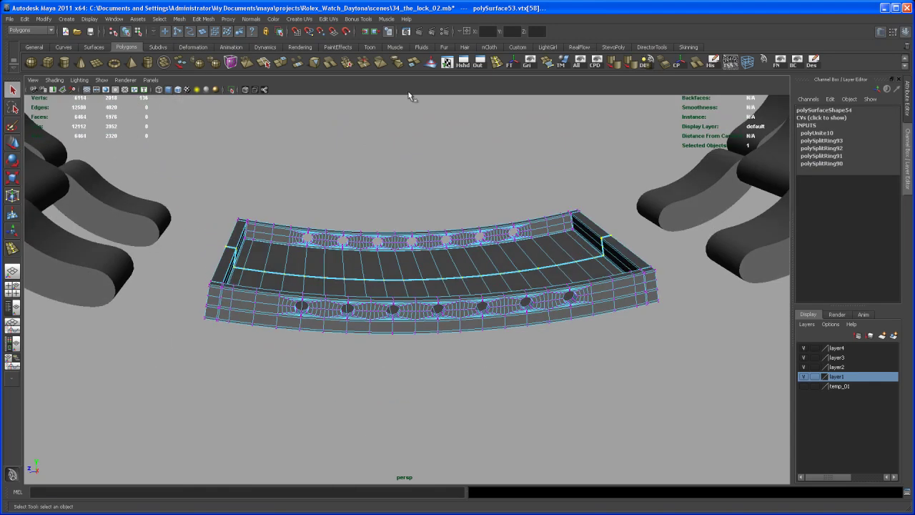
left_click_drag(443, 244, 436, 268, "alt")
right_click_drag(441, 267, 455, 259)
- Put the watch-face reference image plane in a new display layer and hide that layer
left_click_drag(450, 269, 426, 265, "alt")
middle_click_drag(427, 264, 422, 357, "alt")
scroll(422, 358, "down", 4)
left_click_drag(423, 343, 429, 229, "alt")
left_click(444, 264)
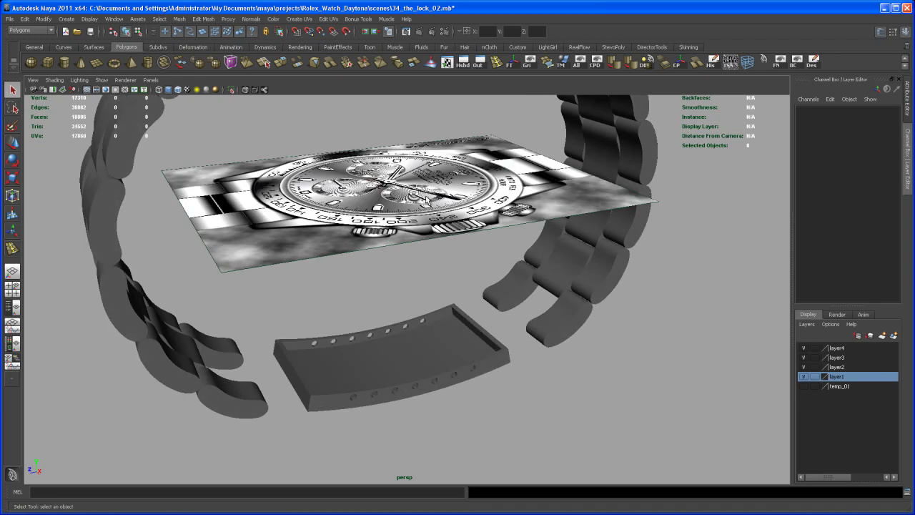
left_click(422, 189)
mouse_move(429, 272)
left_mouse_down("alt")
mouse_move(429, 253)
mouse_move(428, 263)
left_mouse_up("alt")
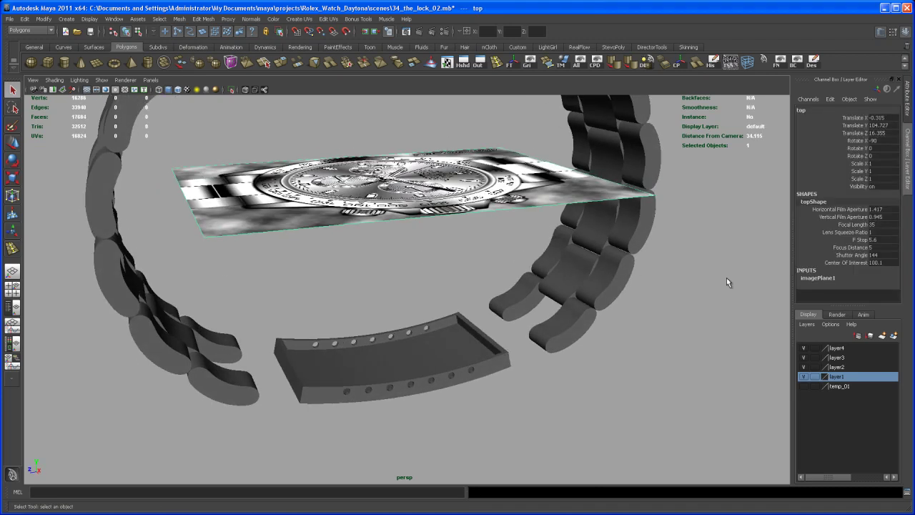
left_click(804, 348)
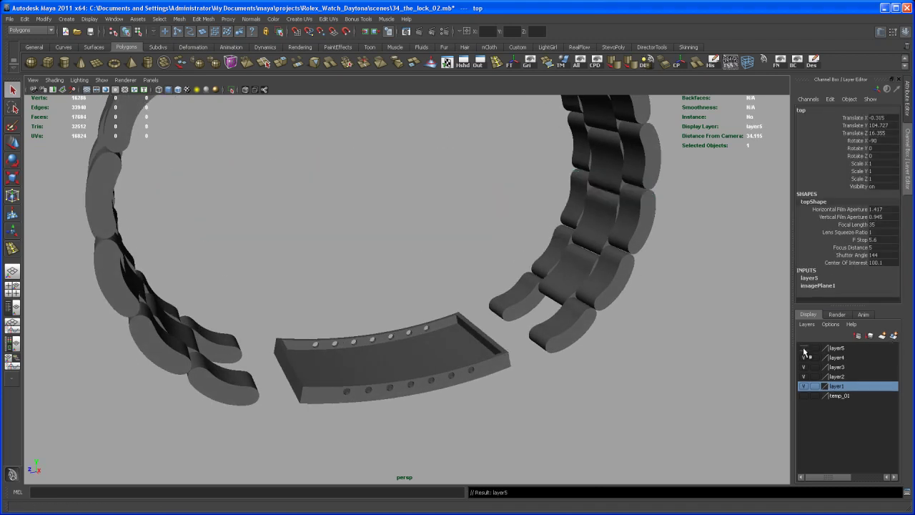
left_click(479, 308)
- Preview the merged clasp plate smoothed and examine it in relation to the bracelet's end links
left_click_drag(450, 319, 443, 294, "alt")
left_click(448, 345)
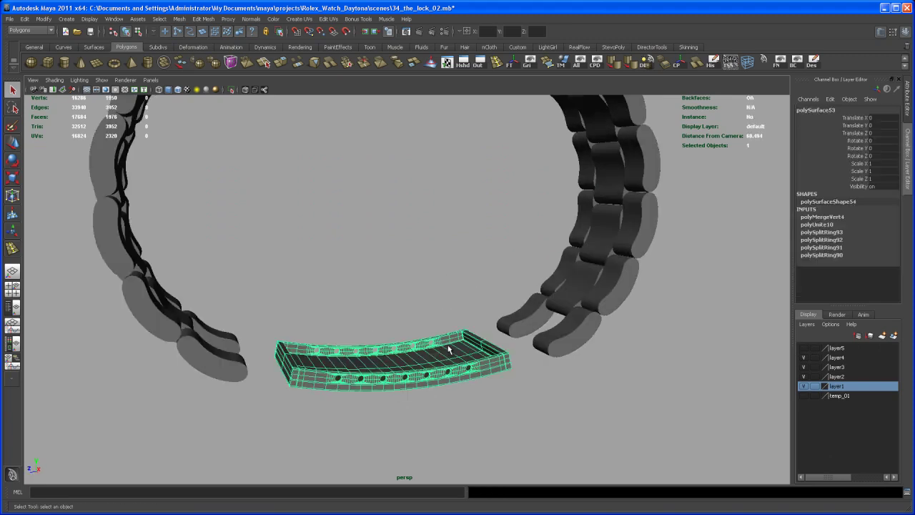
left_click(479, 414)
left_click_drag(479, 408, 464, 384, "alt")
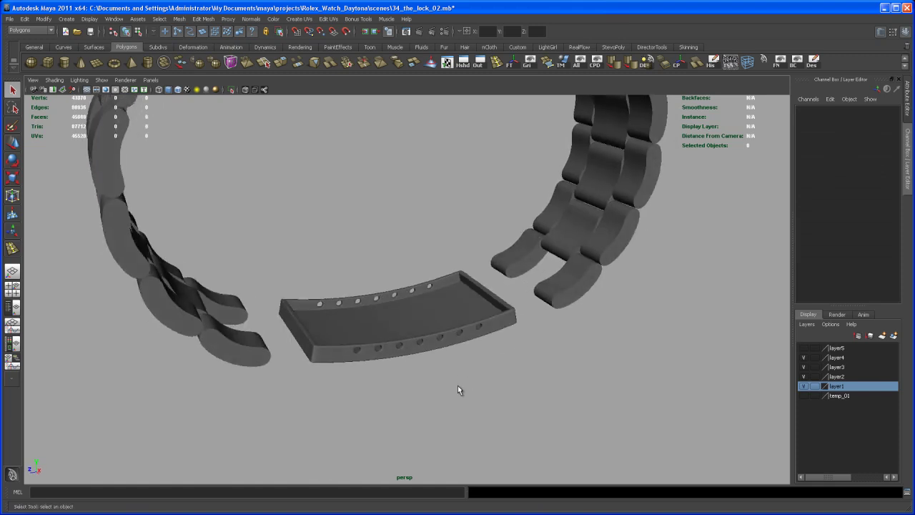
scroll(464, 384, "up", 3)
middle_click_drag(464, 384, 464, 387, "alt")
mouse_move(464, 386)
left_mouse_down("alt")
mouse_move(490, 369)
mouse_move(467, 364)
mouse_move(442, 387)
mouse_move(472, 380)
mouse_move(442, 368)
mouse_move(470, 377)
mouse_move(441, 388)
mouse_move(464, 382)
mouse_move(465, 390)
mouse_move(454, 390)
left_mouse_up("alt")
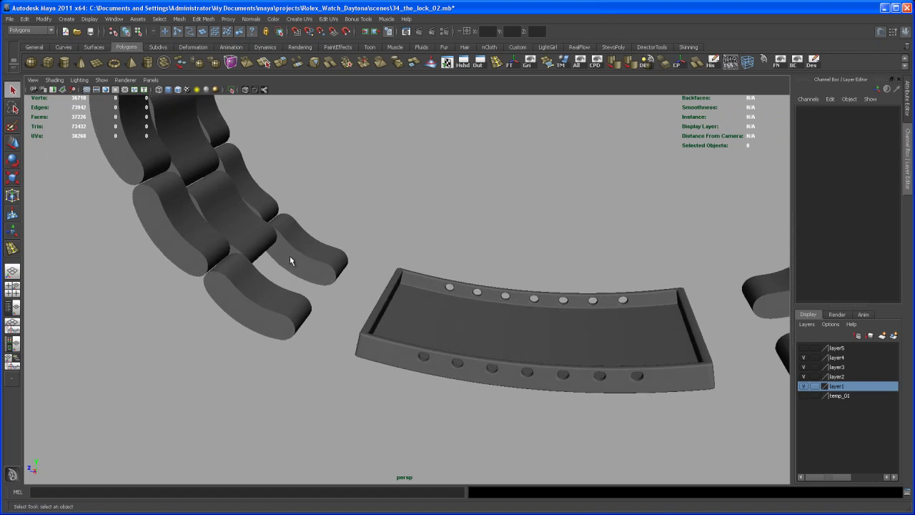
left_click_drag(369, 328, 351, 365, "alt")
right_click_drag(351, 365, 362, 379, "alt")
middle_click_drag(363, 379, 364, 371, "alt")
mouse_move(364, 371)
left_mouse_down("alt")
mouse_move(360, 358)
mouse_move(379, 382)
mouse_move(356, 377)
left_mouse_up("alt")
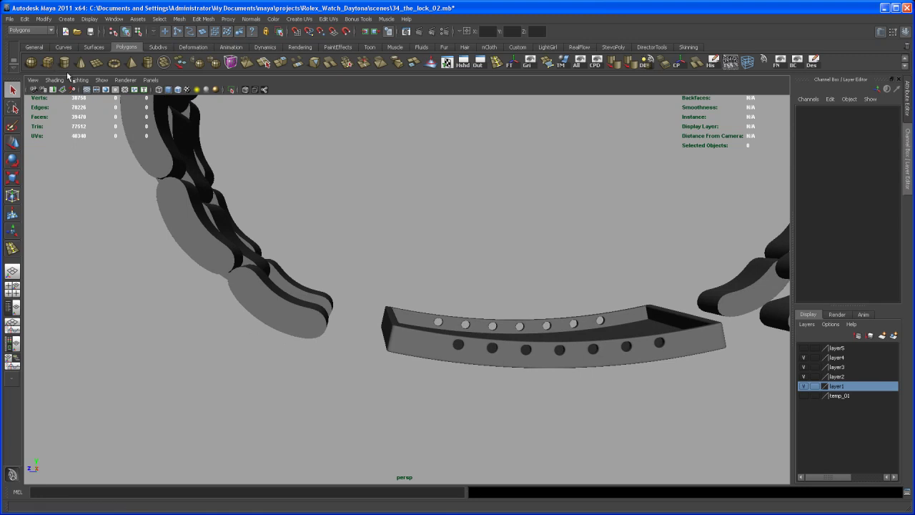
- Create a polygon cube and move it into the gap between the left bracelet end and the clasp plate, at about Y -27.8 and Z 10.2
right_click_drag(504, 257, 401, 190, "alt")
middle_click_drag(401, 190, 386, 217, "alt")
right_click_drag(386, 217, 394, 201, "alt")
left_click_drag(394, 201, 422, 276, "alt")
right_click_drag(423, 276, 398, 236, "alt")
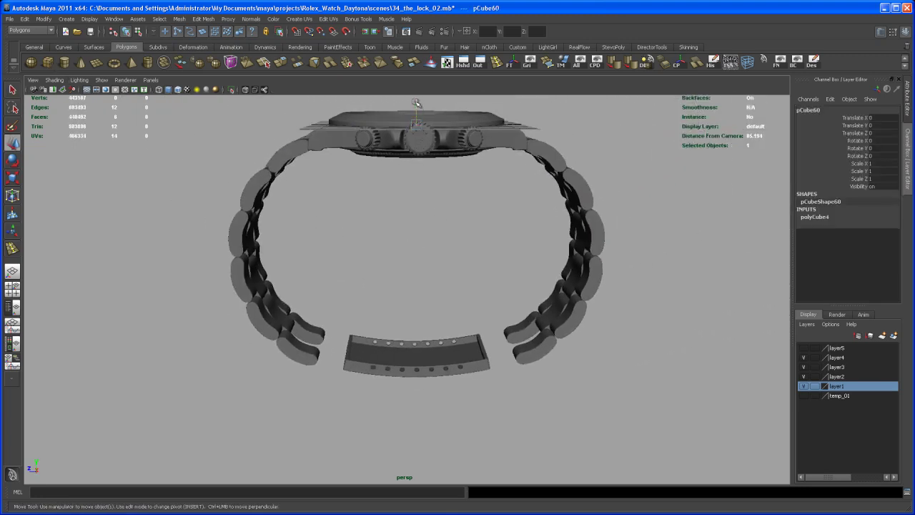
right_click_drag(376, 329, 415, 402, "alt")
middle_click_drag(415, 402, 439, 358, "alt")
right_click_drag(438, 357, 457, 415, "alt")
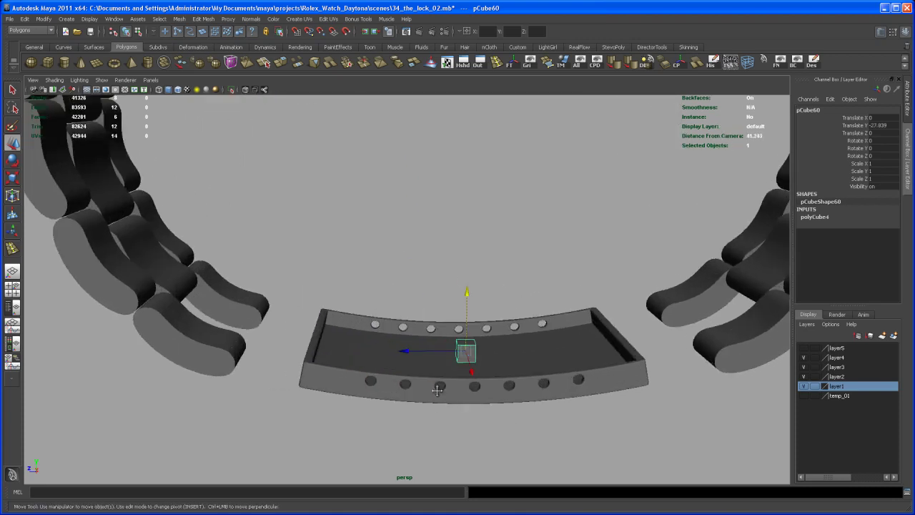
middle_click_drag(457, 414, 452, 383, "alt")
left_click_drag(451, 382, 501, 388, "alt")
left_click_drag(291, 366, 348, 375, "alt")
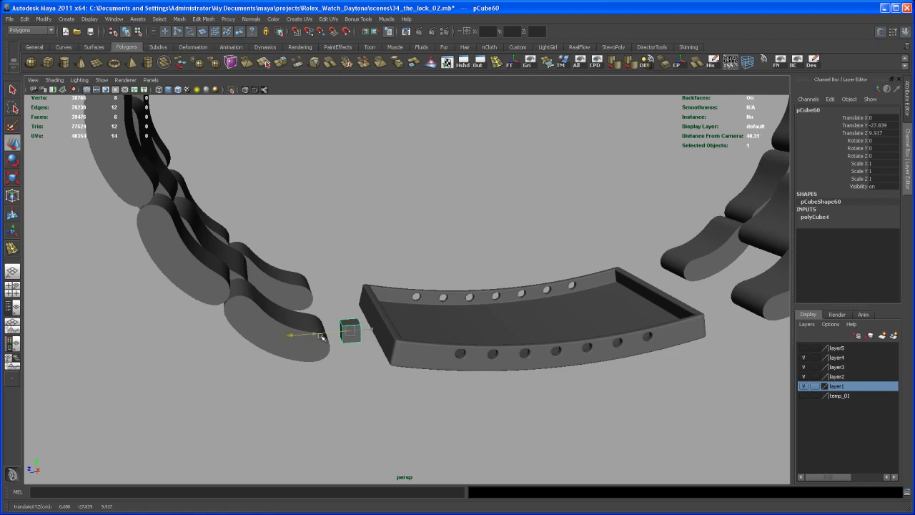
- In the side view, raise the cube to about Y -27.1 and rotate it about -11.2° in X to match the clasp plate's slope
key("space")
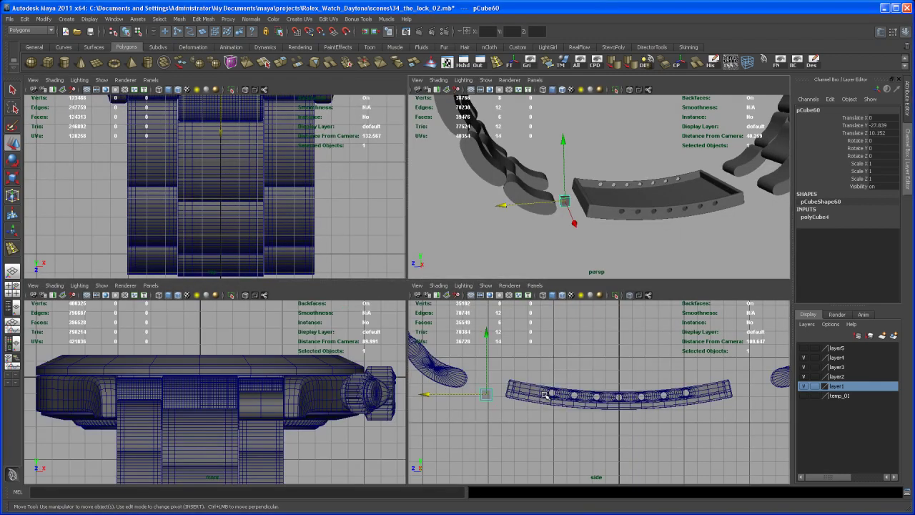
key("space")
right_click_drag(441, 365, 512, 430, "alt")
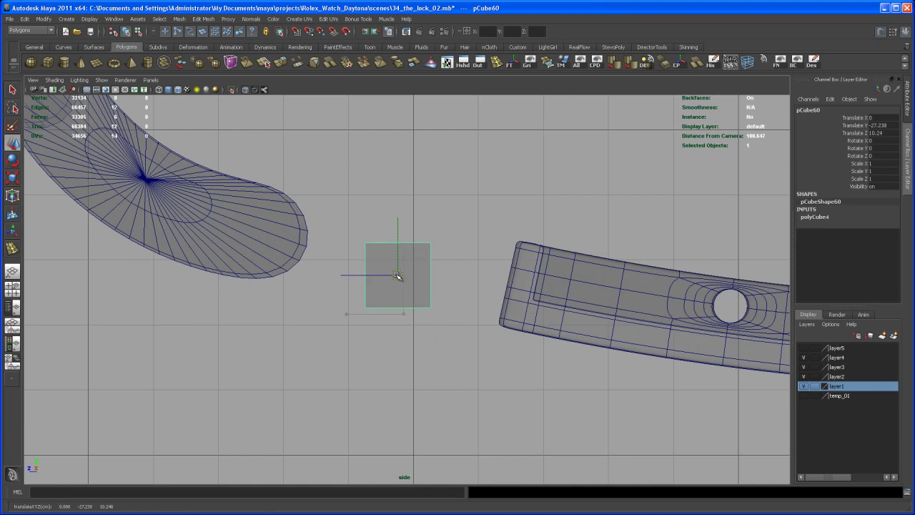
left_click_drag(485, 225, 489, 251)
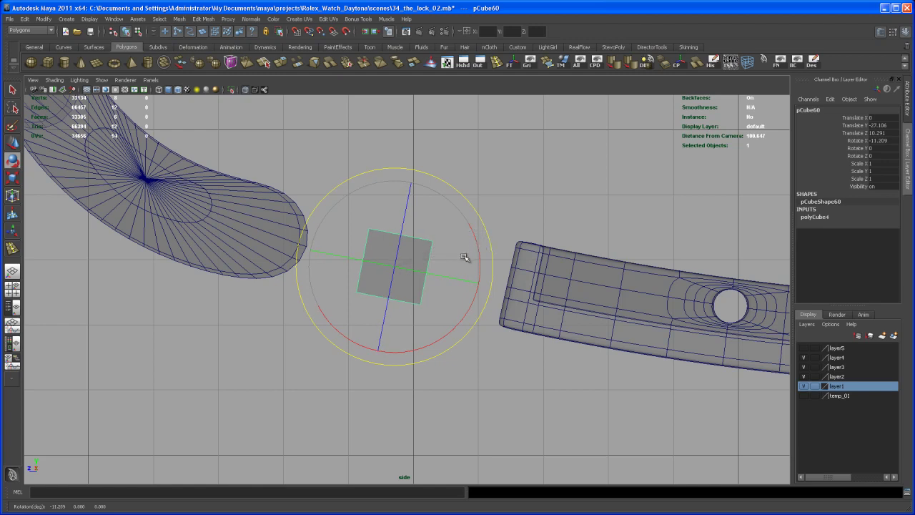
- Scale the cube uniformly to about 1.333 and nudge it to about Y -27.11 and Z 10.2
key("t")
key("r")
mouse_move(416, 267)
middle_mouse_down()
mouse_move(413, 258)
mouse_move(447, 267)
mouse_move(401, 269)
middle_mouse_up()
key("w")
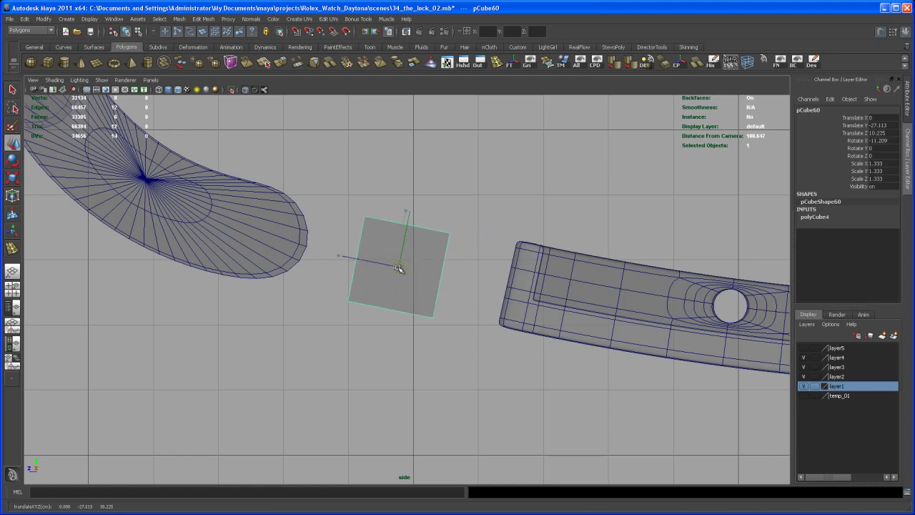
- Stretch the cube along Z to a scale of about 2.778 and reposition it at about Y -27.069 and Z 10.174
key("r")
left_click_drag(333, 253, 308, 249)
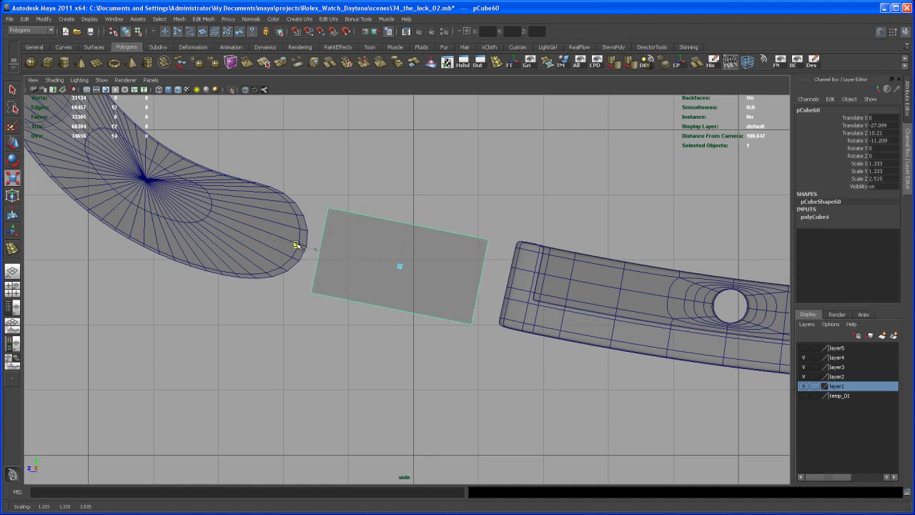
left_click_drag(288, 241, 285, 241)
key("w")
left_click_drag(398, 265, 400, 263)
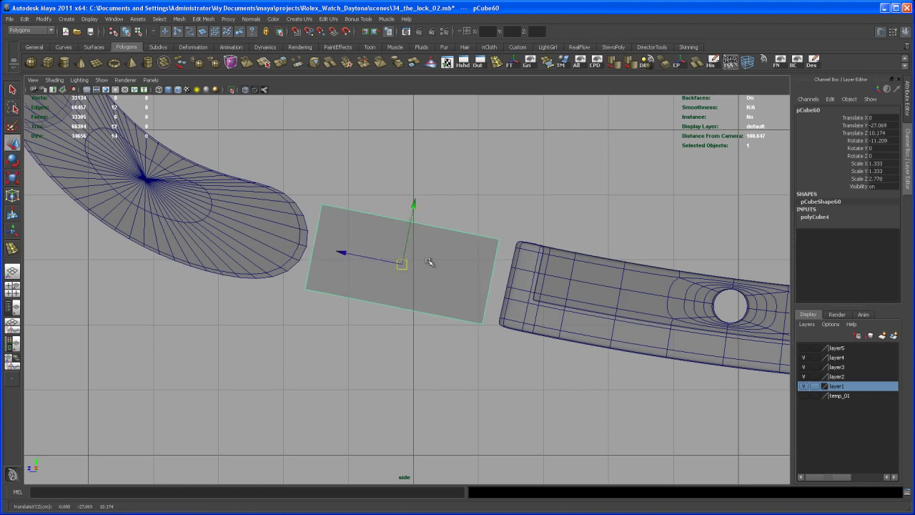
- Widen the cube along X to a scale of about 10.236 so it spans the bracelet's end links
left_click(816, 217)
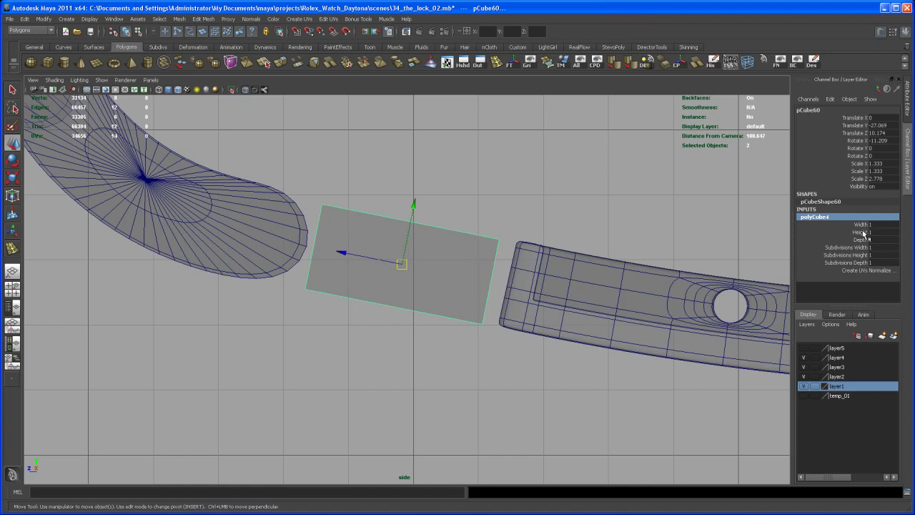
key("space")
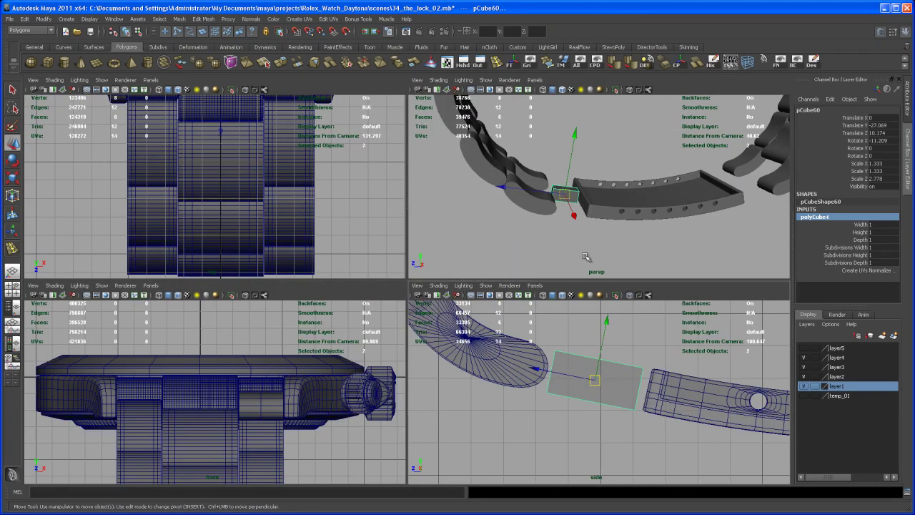
key("space")
left_click_drag(567, 253, 543, 308, "alt")
scroll(536, 341, "up", 2)
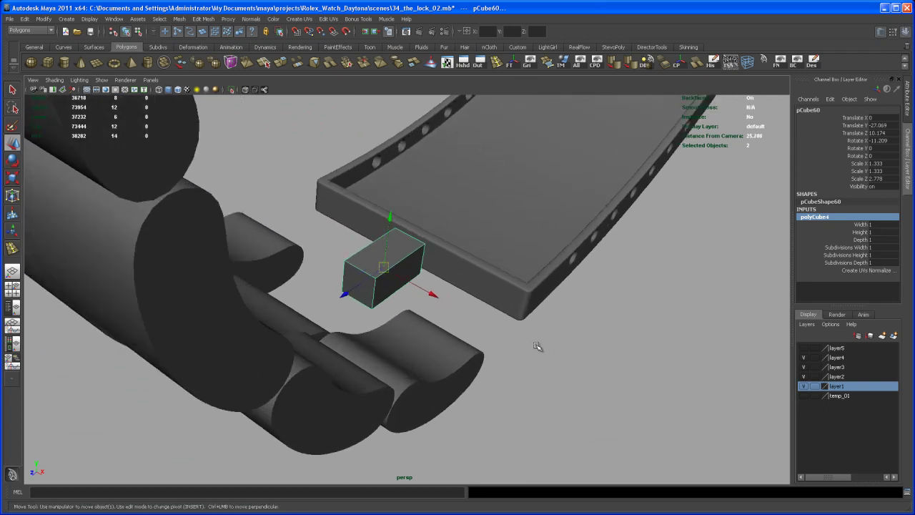
key("r")
left_click_drag(456, 308, 615, 396)
left_click_drag(452, 309, 577, 392)
left_click_drag(576, 393, 542, 384, "alt")
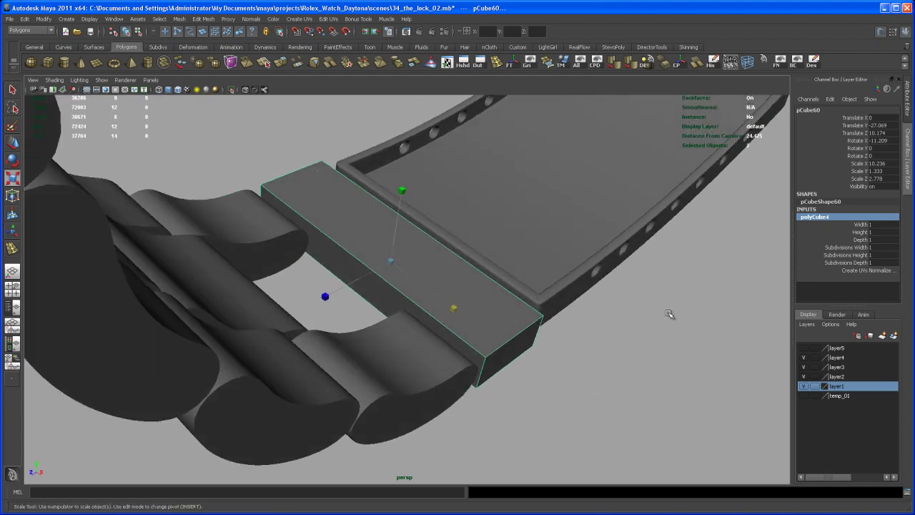
- Set the cube's width subdivisions to 2 and delete the faces of its far half
left_click(844, 247)
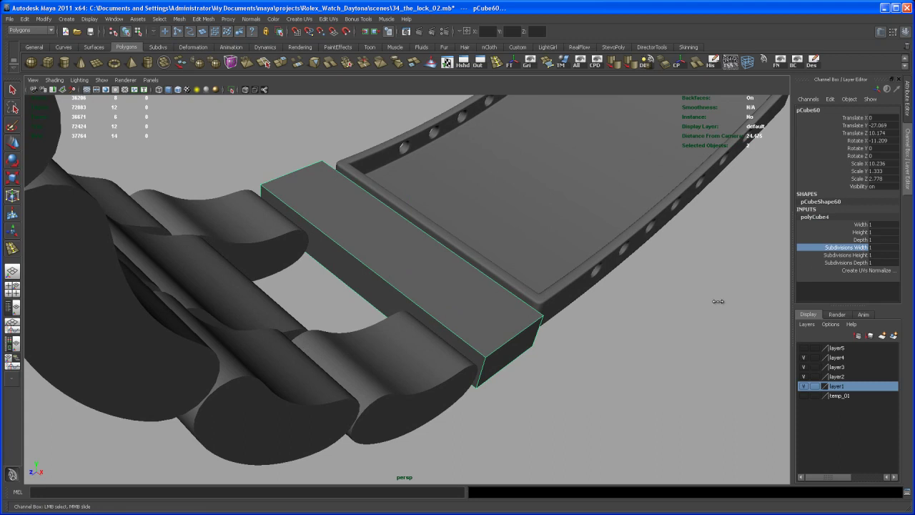
left_click_drag(733, 311, 500, 304, "alt")
right_click_drag(448, 179, 453, 206)
left_click_drag(453, 207, 461, 216, "alt")
left_click_drag(390, 137, 417, 170, "alt")
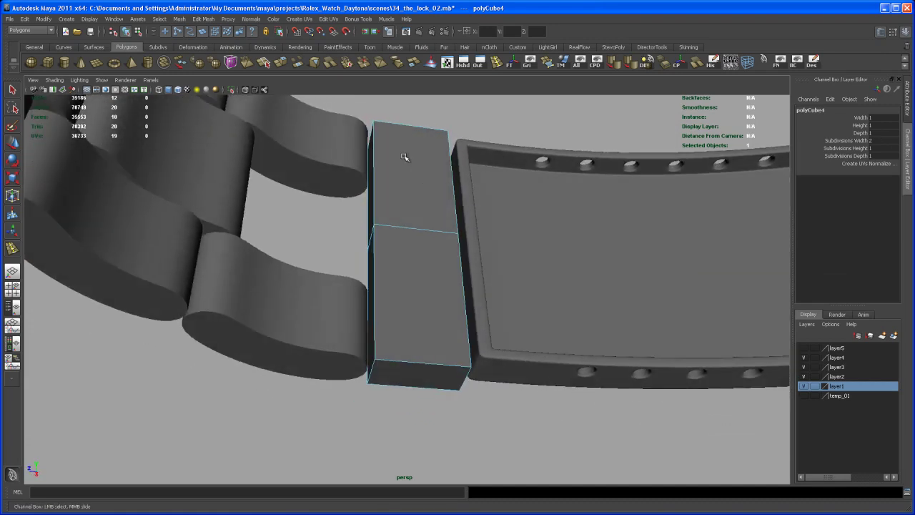
left_click_drag(451, 207, 457, 206)
key("Delete")
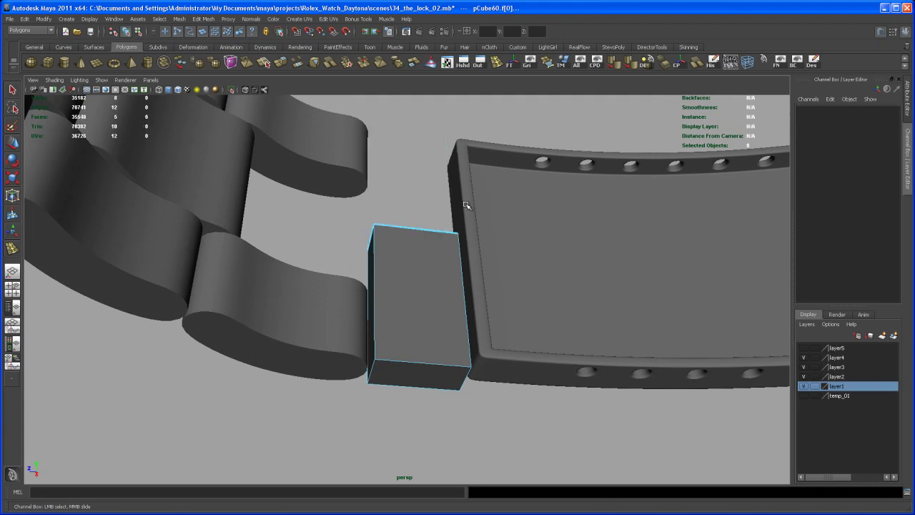
- Move the outer end vertices of the remaining half along X to about 5.211, slightly beyond the clasp plate's side
left_click_drag(461, 269, 368, 276, "alt")
right_click_drag(358, 280, 343, 267)
left_click_drag(343, 268, 363, 250, "alt")
left_click_drag(386, 322, 387, 323)
left_click_drag(388, 337, 455, 371, "alt")
key("w")
middle_click_drag(423, 368, 421, 359, "alt")
left_click(178, 89)
right_click_drag(366, 309, 480, 342, "alt")
left_click_drag(480, 342, 423, 304, "alt")
right_click_drag(423, 304, 514, 247, "alt")
left_click_drag(535, 225, 539, 231)
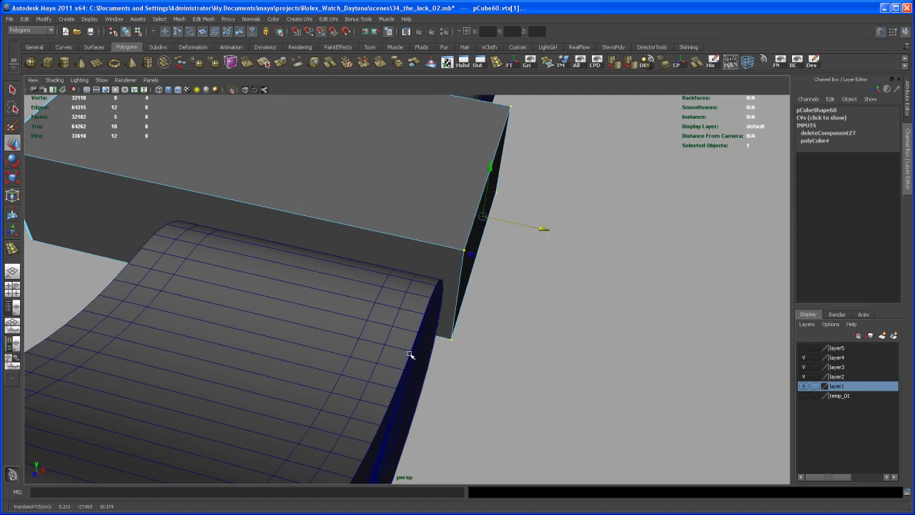
middle_click_drag(411, 351, 410, 351)
left_click_drag(458, 320, 406, 361, "alt")
middle_click_drag(429, 372, 418, 370, "alt")
left_click_drag(417, 370, 379, 398, "alt")
right_click_drag(379, 398, 424, 438, "alt")
left_click_drag(424, 439, 425, 406, "alt")
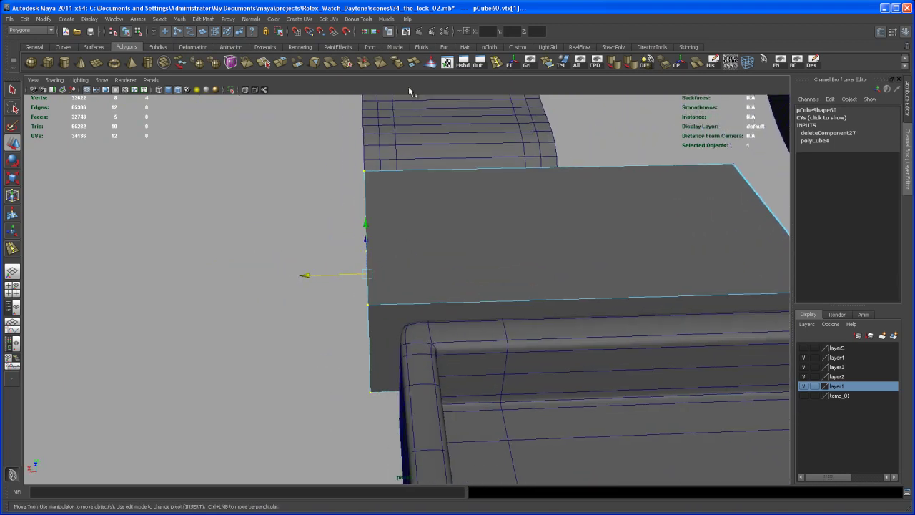
- Insert an edge loop close to the block's outer end, near the clasp plate's side wall
left_click(497, 68)
left_click_drag(433, 176, 388, 284, "alt")
left_click_drag(388, 284, 463, 308, "alt")
right_click_drag(464, 307, 474, 308, "alt")
scroll(494, 367, "down", 3)
left_click_drag(495, 368, 393, 302, "alt")
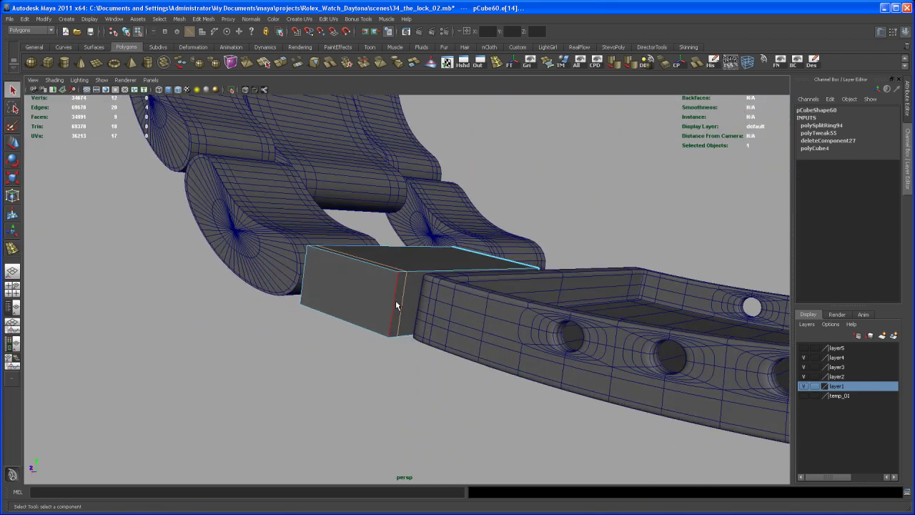
right_click_drag(399, 301, 400, 317)
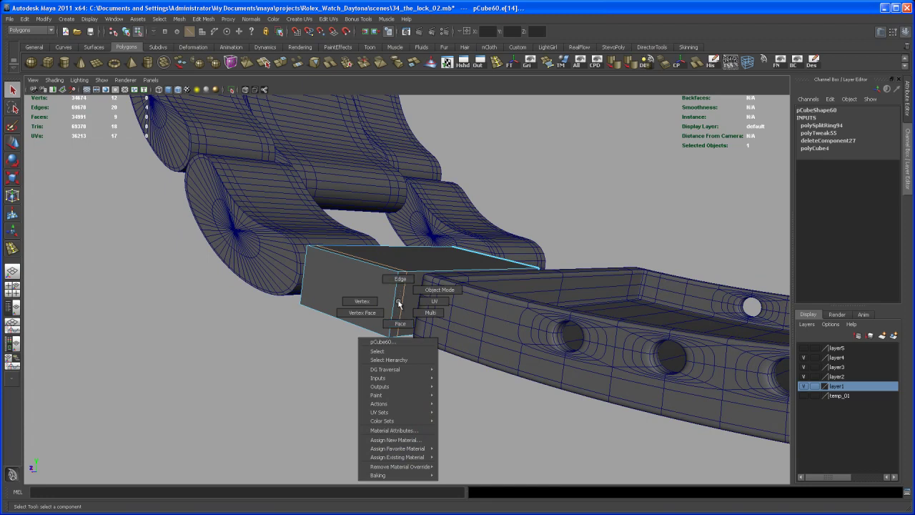
right_click_drag(399, 317, 399, 320)
left_click(396, 313)
left_click_drag(406, 344, 443, 374, "alt")
left_click(408, 367)
middle_click_drag(444, 374, 405, 350, "alt")
left_click_drag(405, 351, 441, 363, "alt")
- Select the block's bottom vertices in the side view and lower them slightly beneath the clasp plate's underside
key("space")
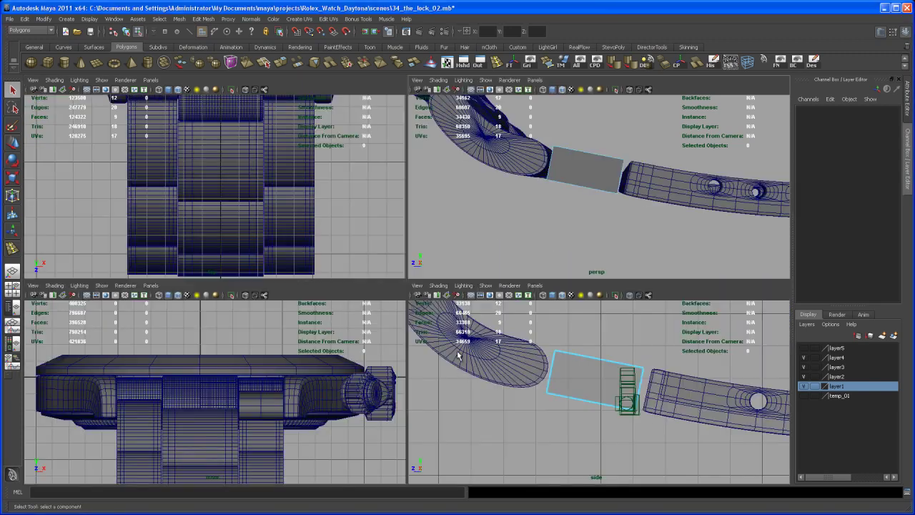
key("space")
middle_click_drag(551, 387, 491, 358, "alt")
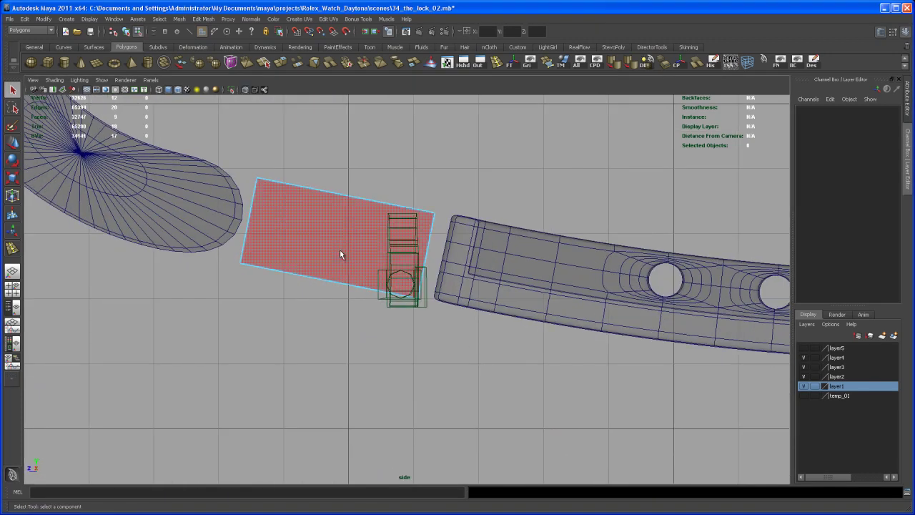
right_click_drag(340, 255, 236, 251)
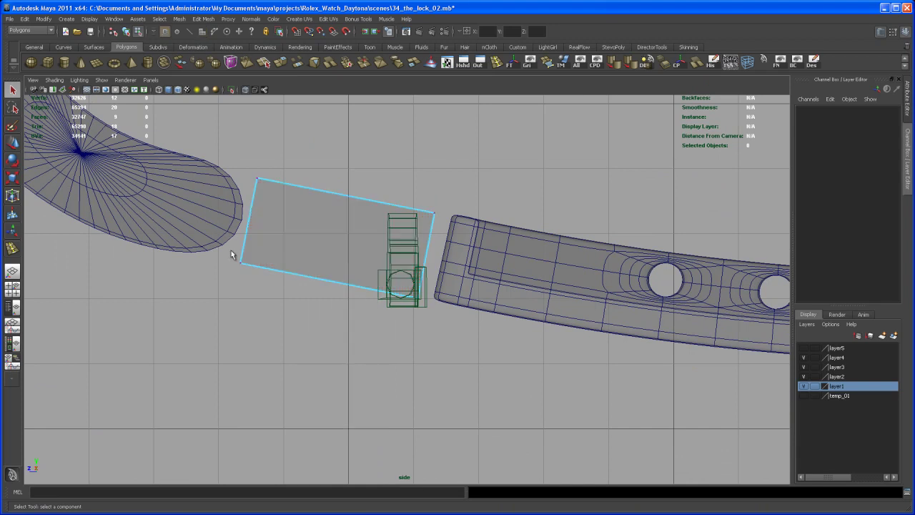
left_click_drag(225, 253, 335, 304)
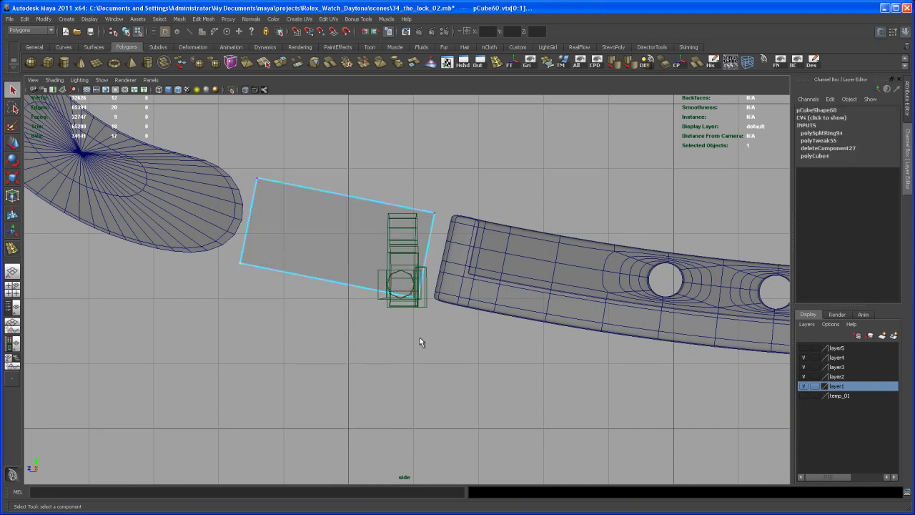
key("space")
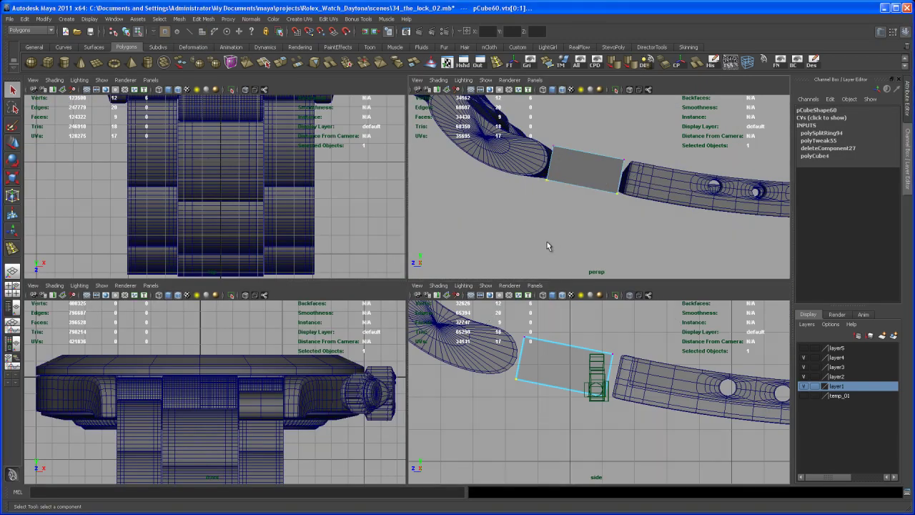
key("space")
left_click_drag(508, 281, 453, 327, "alt")
key("w")
left_click_drag(457, 273, 420, 235, "alt")
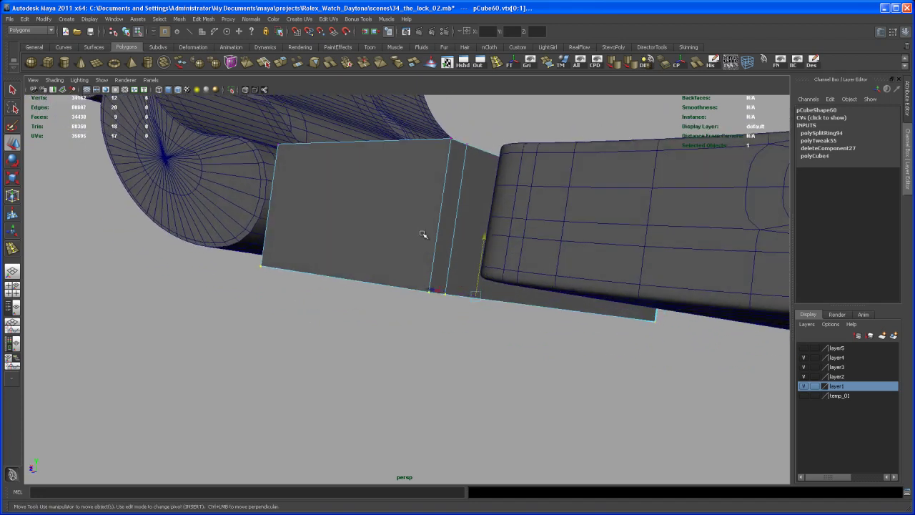
left_click_drag(484, 240, 477, 204)
- Insert a lengthwise edge loop around the block just above its bottom edge
left_click(494, 65)
scroll(448, 279, "up", 1)
left_click_drag(446, 280, 444, 284)
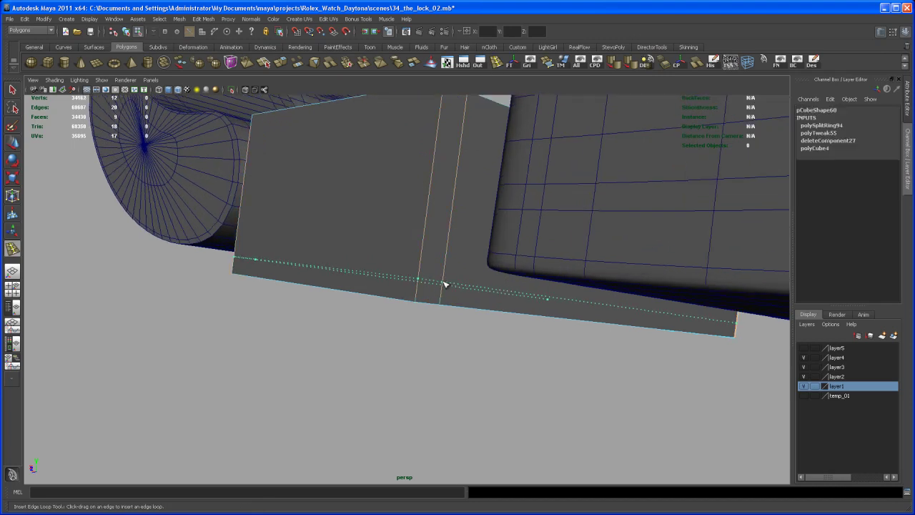
left_click(444, 283)
right_click_drag(459, 276, 421, 215, "alt")
- Extrude the narrow outer and bottom faces facing the clasp plate about 2.5 units along the plate
key("q")
left_click_drag(481, 302, 445, 281, "alt")
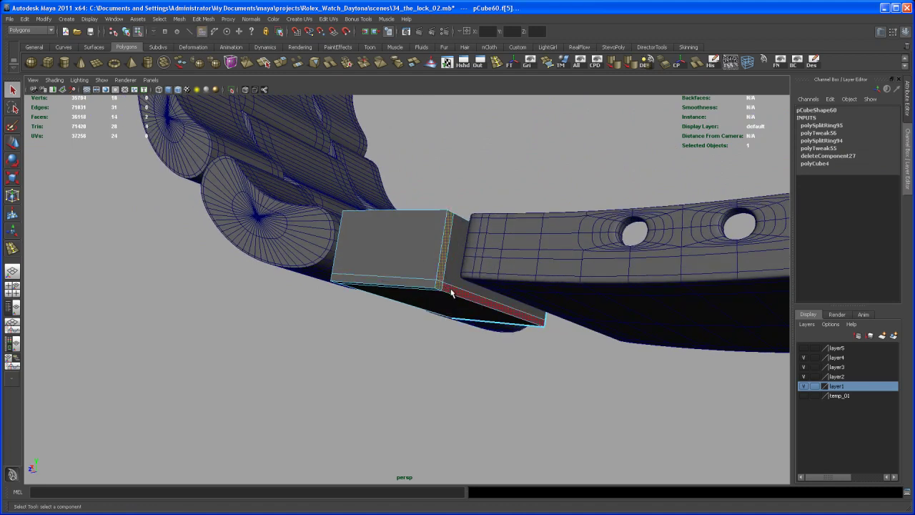
left_click_drag(469, 345, 383, 206, "alt")
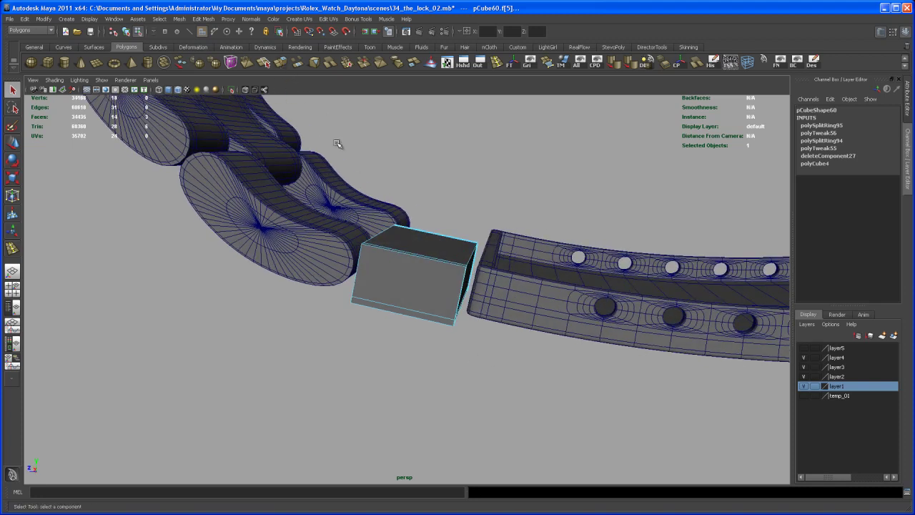
left_click(264, 62)
left_click_drag(499, 384, 426, 351, "alt")
left_click_drag(467, 303, 528, 323)
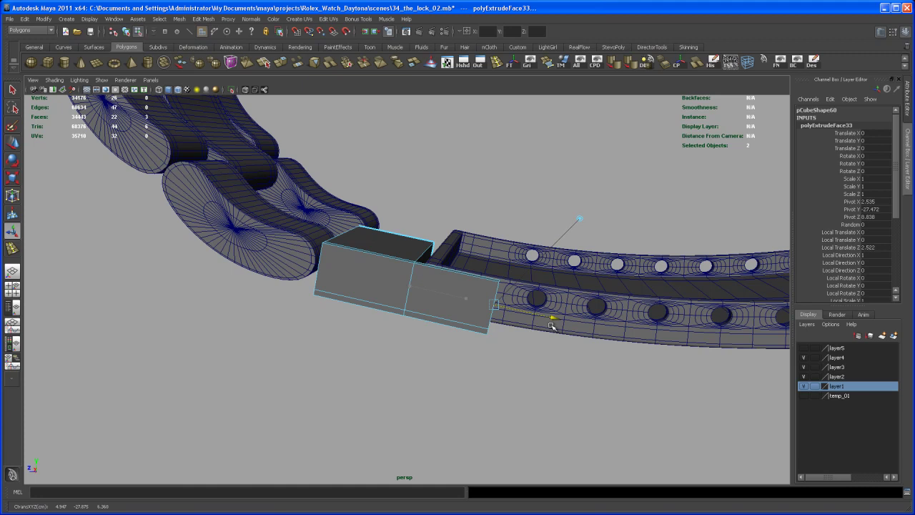
mouse_move(546, 344)
left_mouse_down("alt")
mouse_move(537, 348)
mouse_move(556, 311)
mouse_move(538, 336)
left_mouse_up("alt")
left_click(525, 437)
- Split the edge ring of the extruded side section with a crosswise edge loop
left_click_drag(494, 396, 449, 383, "alt")
right_click_drag(449, 384, 452, 412, "alt")
left_click_drag(452, 413, 467, 372, "alt")
right_click_drag(472, 311, 472, 285)
left_click_drag(465, 318, 456, 340, "alt")
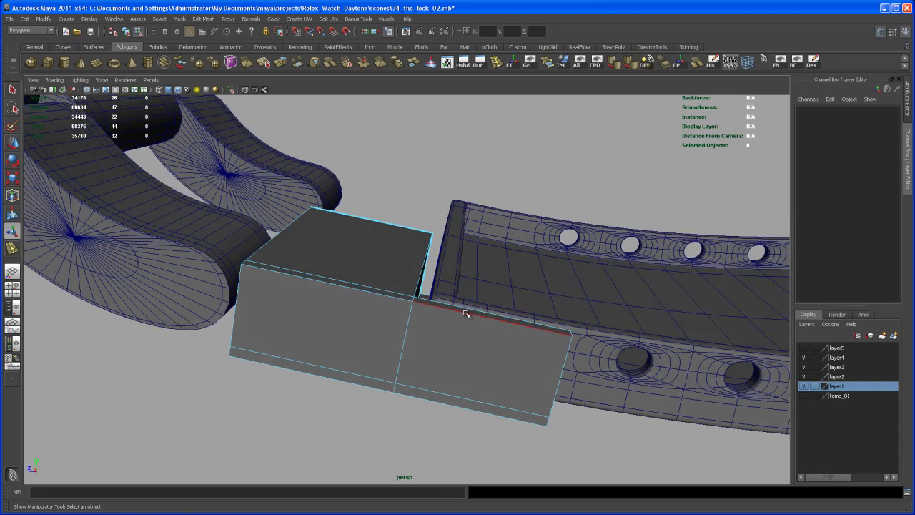
left_click(466, 315)
right_click(461, 311, "ctrl")
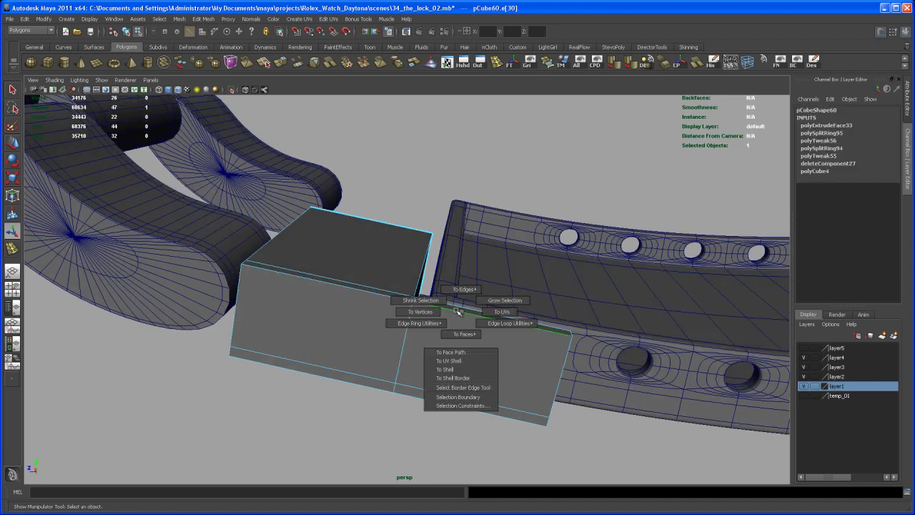
right_click_drag(439, 323, 467, 336)
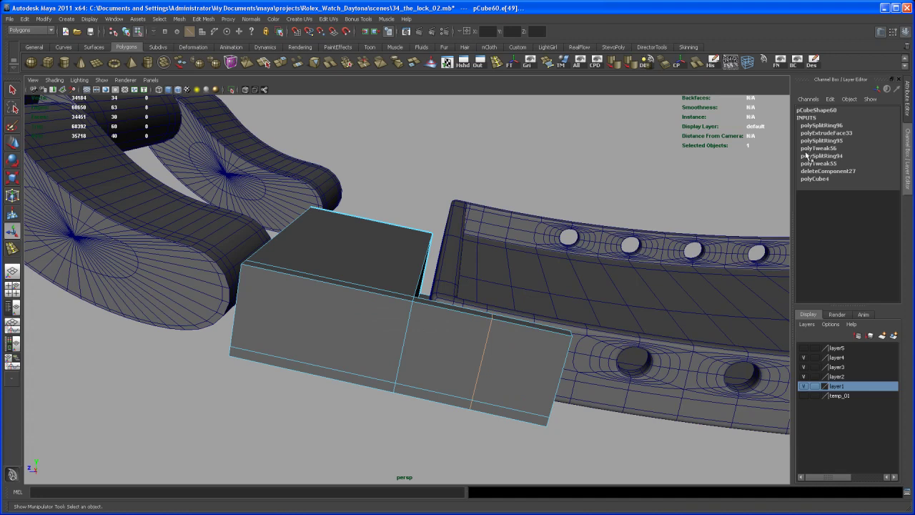
- Change the extruded section's edge ring split to Multi with 4 divisions
left_click(833, 125)
left_click(879, 155)
left_click(886, 183)
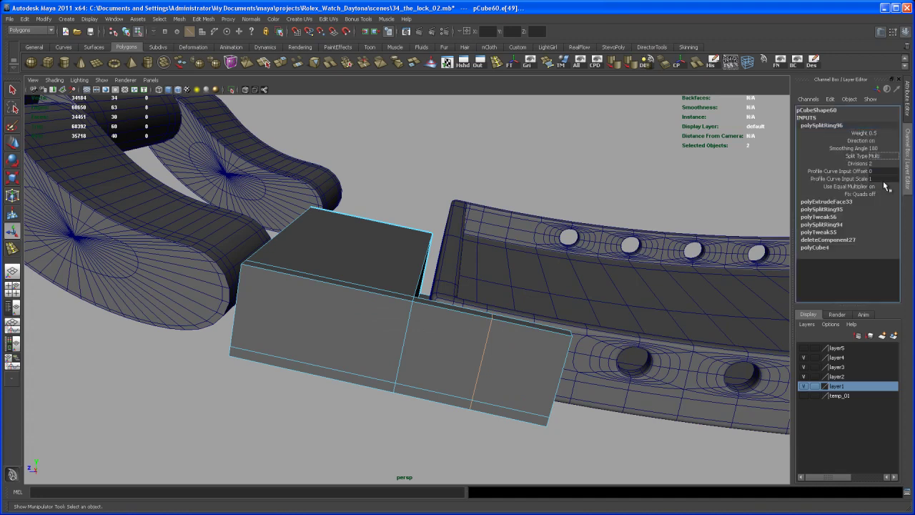
left_click(859, 165)
left_click_drag(629, 259, 609, 245, "alt")
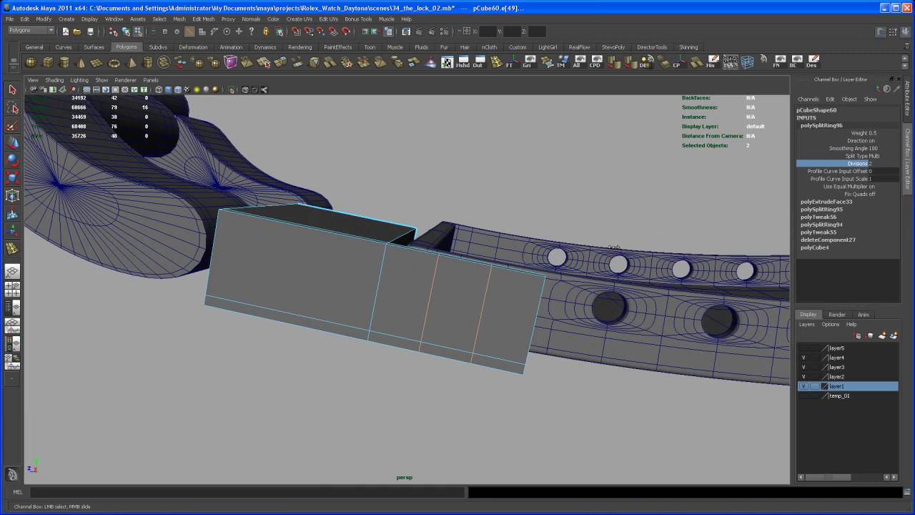
middle_click_drag(616, 249, 619, 254)
left_click_drag(606, 263, 667, 284, "alt")
left_click_drag(388, 323, 411, 333, "alt")
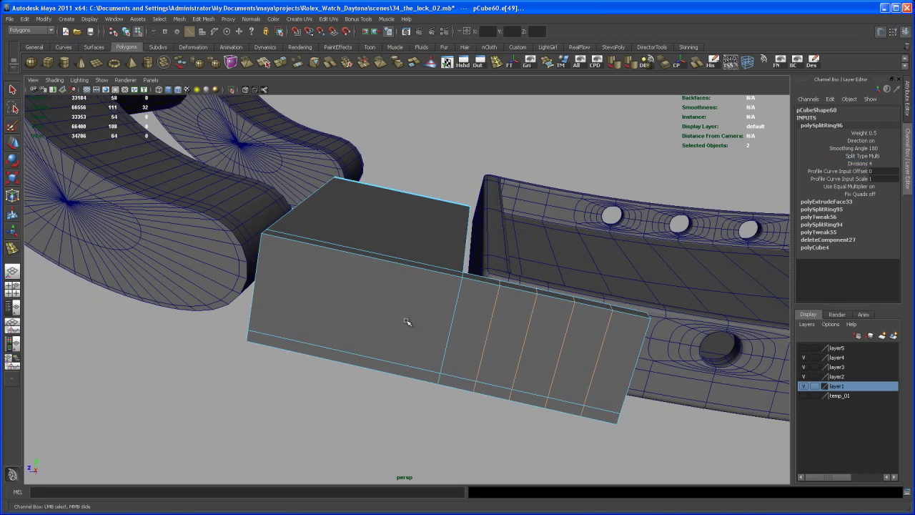
- Split the thick part of the block crosswise along its edge ring, using split type Multi with 4 divisions
left_click(384, 261)
left_click_drag(386, 261, 384, 266, "alt")
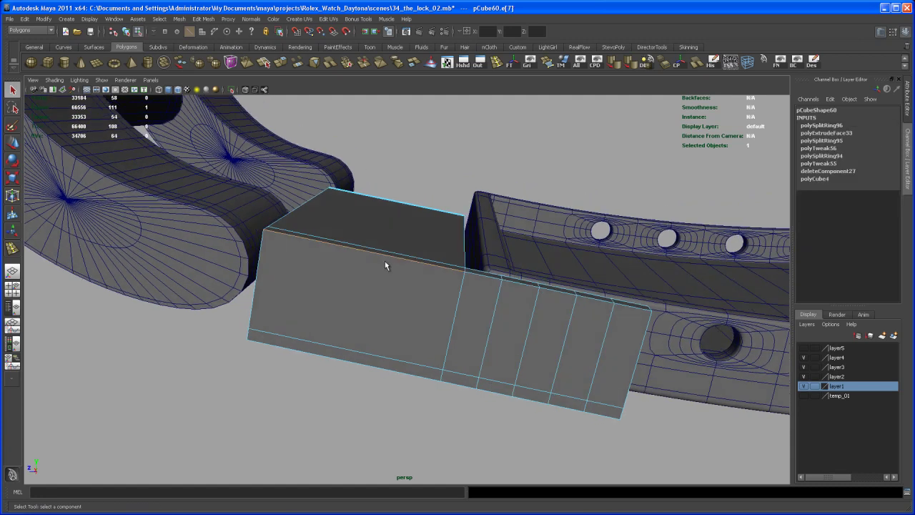
right_click_drag(383, 254, 388, 280, "shift")
left_click_drag(469, 287, 493, 282, "alt")
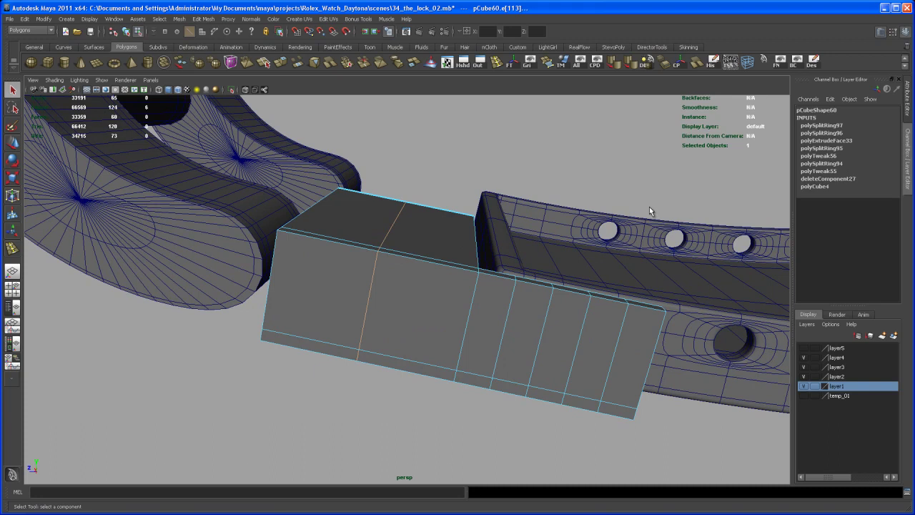
left_click(829, 125)
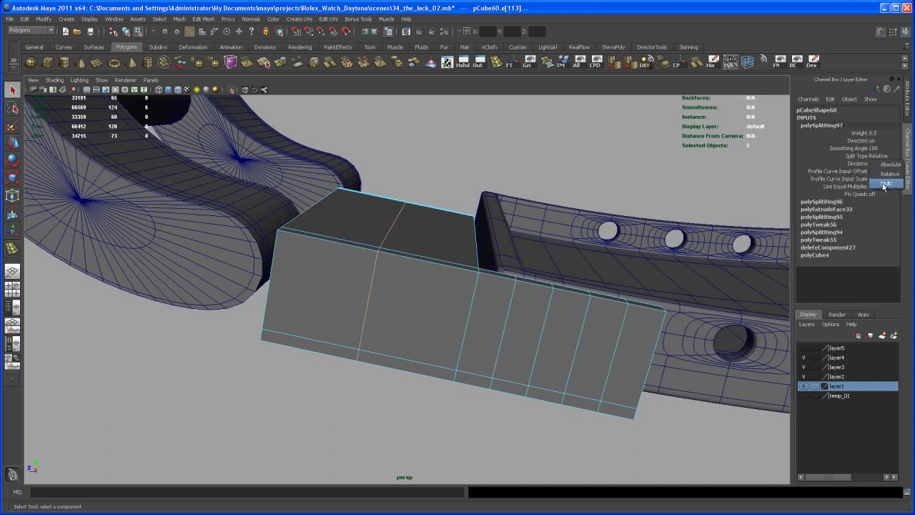
left_click(884, 185)
left_click(872, 163)
type("4")
key("Return")
scroll(530, 316, "down", 2)
left_click_drag(541, 373, 565, 356, "alt")
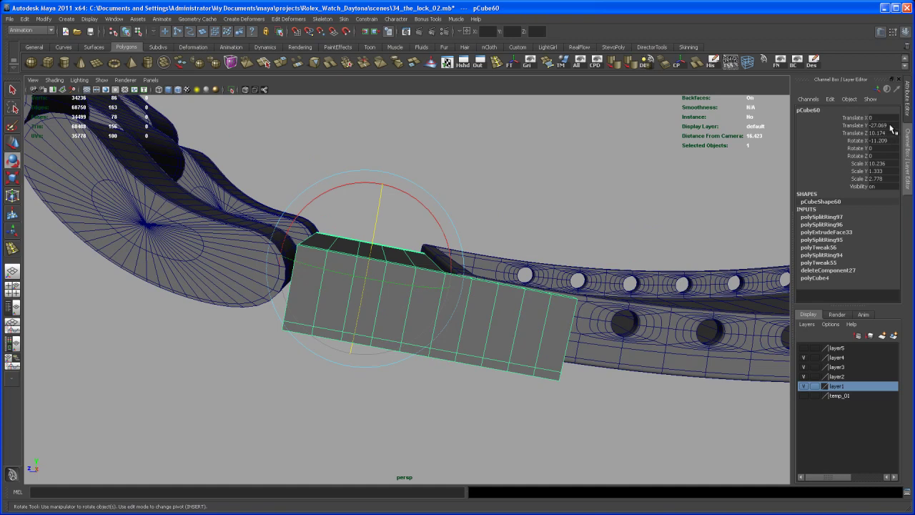
- Level the connecting piece by setting its X rotation to 0
left_click_drag(332, 237, 269, 155, "alt")
left_click_drag(272, 153, 292, 173)
key("ctrl+z")
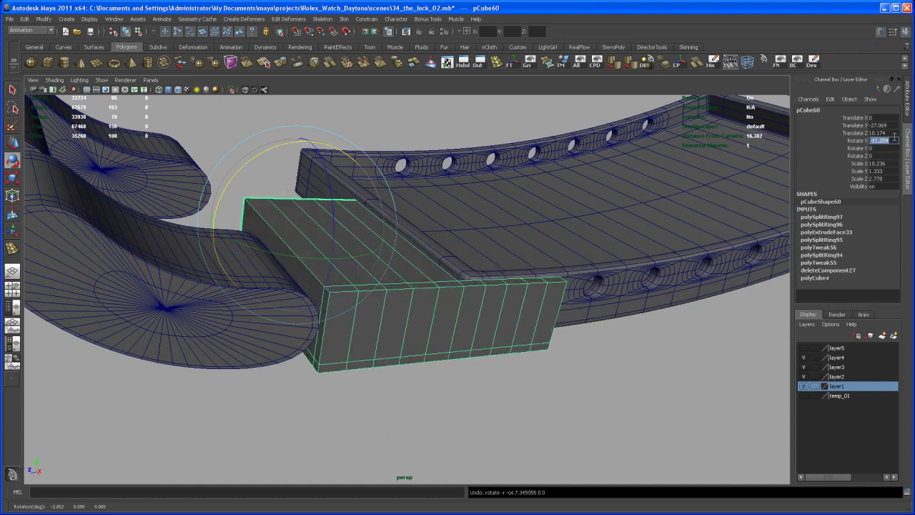
type("0")
key("Return")
- Add a nonlinear Bend deformer to the connecting piece
left_click_drag(515, 350, 477, 328, "alt")
right_click_drag(477, 329, 521, 398, "alt")
middle_click_drag(520, 398, 503, 345, "alt")
left_click_drag(504, 345, 492, 372, "alt")
left_click(250, 20)
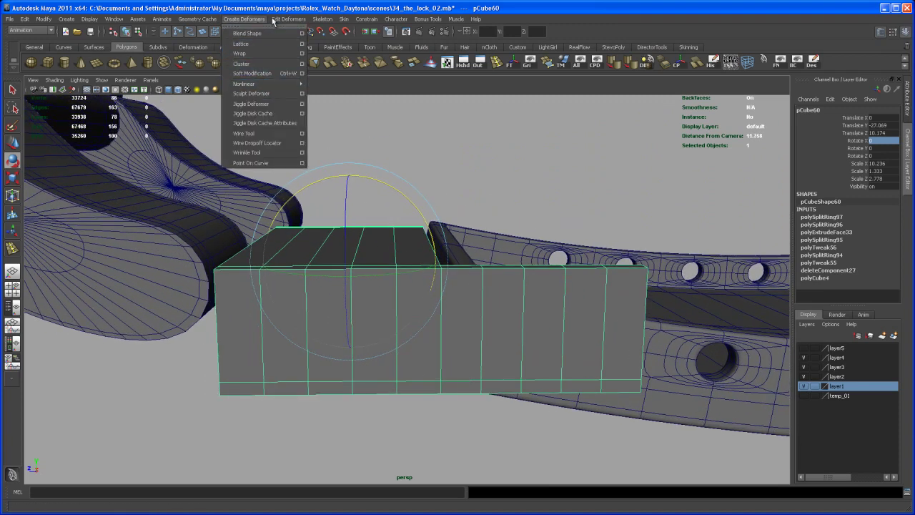
mouse_move(274, 84)
left_click(328, 88)
right_click_drag(536, 261, 527, 265, "alt")
left_click_drag(562, 368, 590, 376, "alt")
- Set the bend deformer's curvature to 0.2
left_click(828, 218)
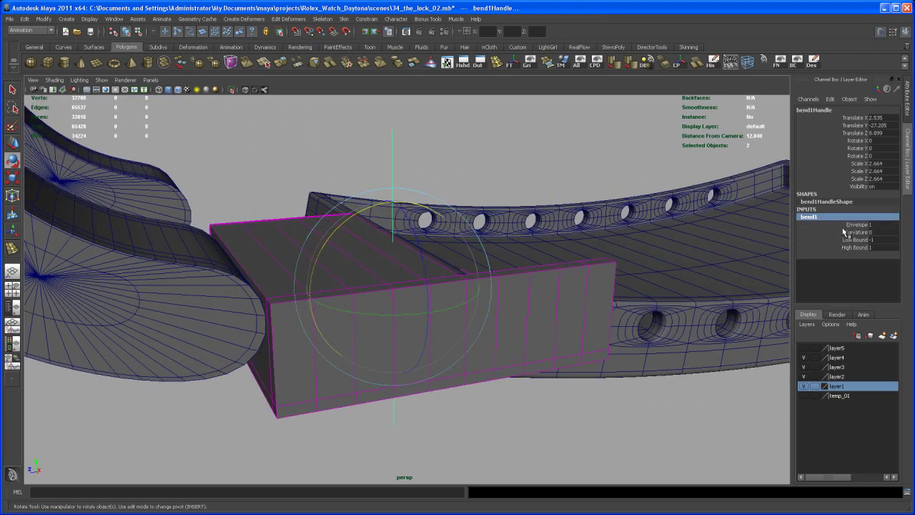
left_click(860, 233)
middle_click_drag(760, 247, 761, 249)
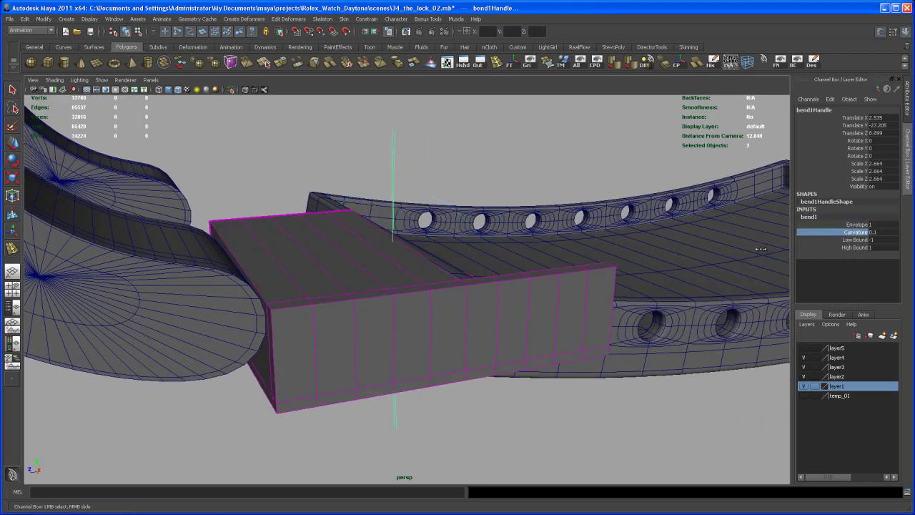
key("e")
left_click_drag(514, 269, 550, 282, "alt")
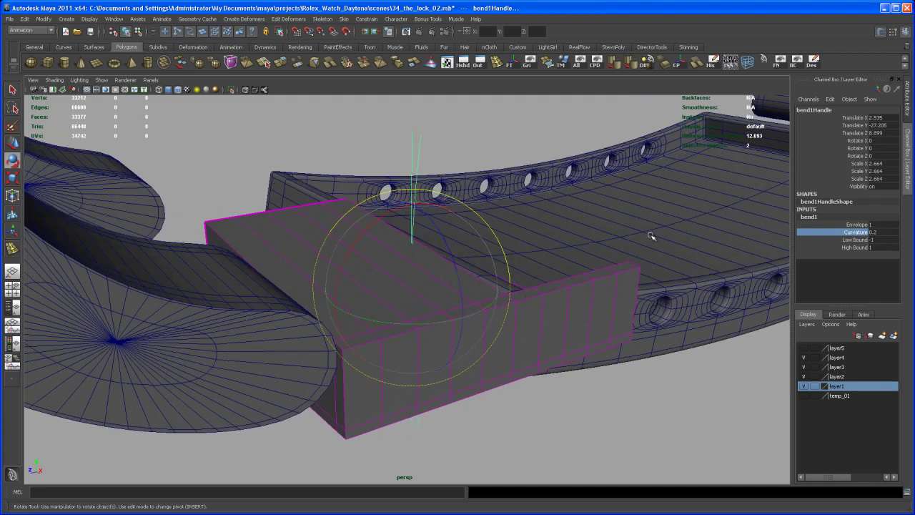
- Orient the bend handle along the connecting piece's length with rotation X 90, Y 0 and Z 90
left_click(886, 149)
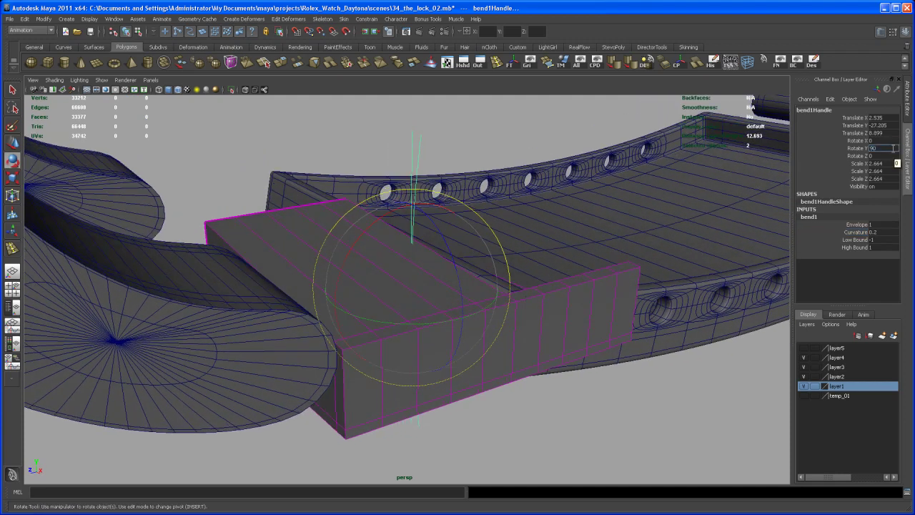
key("Return")
left_click_drag(542, 258, 563, 286, "alt")
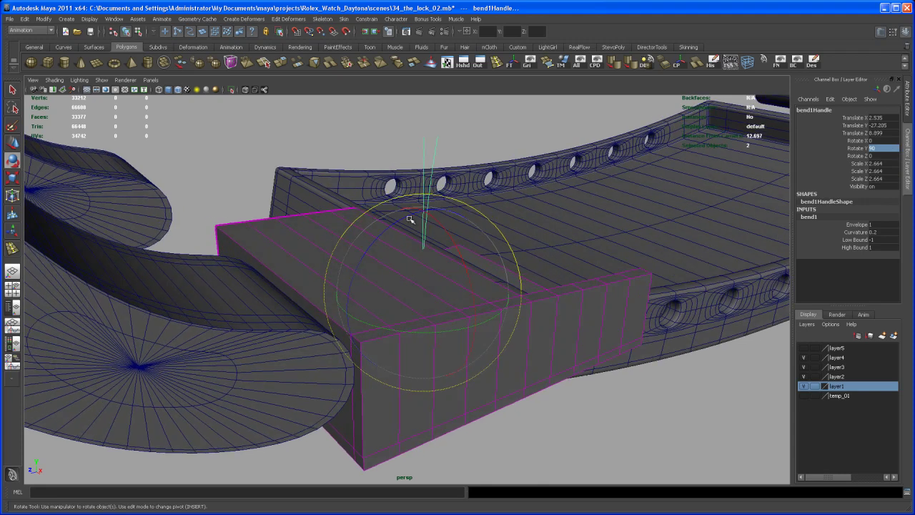
left_click_drag(401, 222, 665, 171)
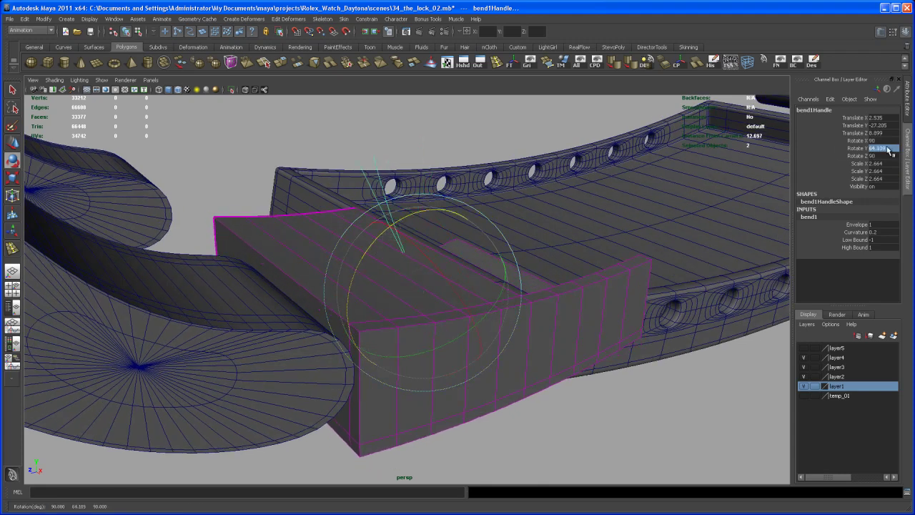
key("Return")
left_click_drag(551, 308, 554, 331, "alt")
- Lower the bend's curvature in the side view until the connecting piece curves as gently as the clasp plate
key("space")
key("space")
middle_click_drag(554, 367, 530, 427, "alt")
right_click_drag(529, 427, 542, 372, "alt")
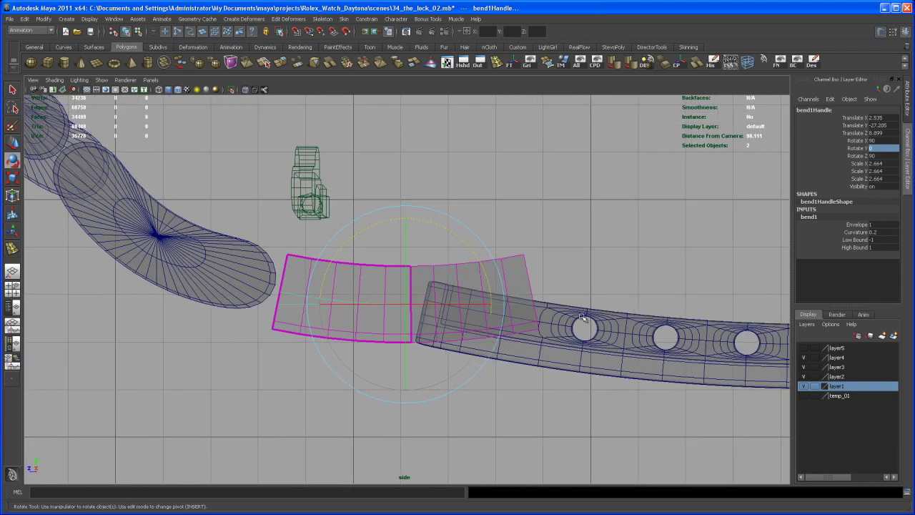
left_click(863, 232)
middle_click_drag(634, 274, 630, 278)
- Select the bent connecting piece and delete its construction history to bake in the bend
middle_click_drag(438, 286, 460, 279, "alt")
right_click(432, 269)
left_click(461, 259)
middle_click_drag(466, 221, 460, 218, "alt")
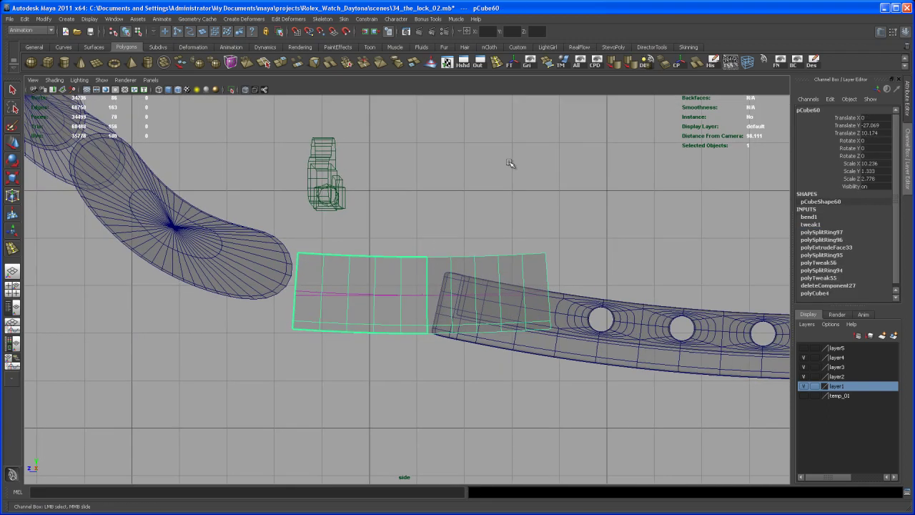
left_click(713, 60)
middle_click_drag(482, 263, 510, 264, "alt")
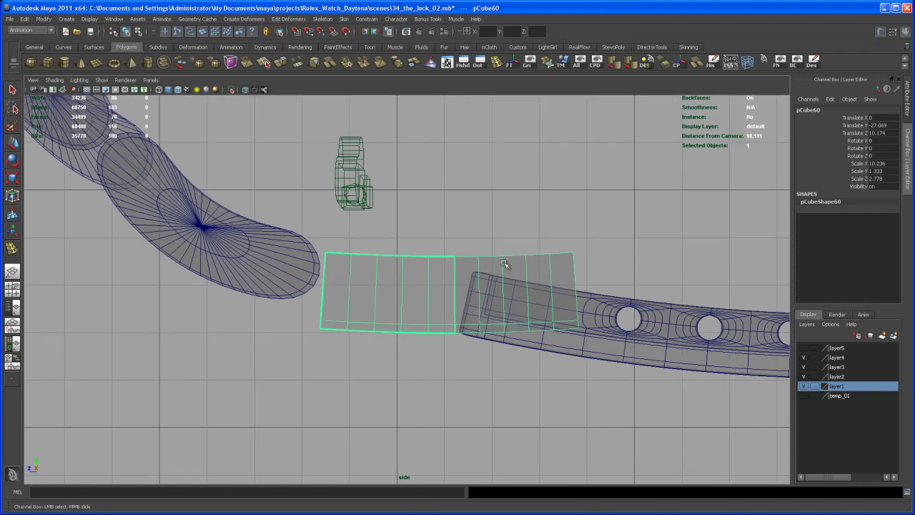
- Rotate the connecting piece to about -13 in X and move it to about Y -26.98, Z 10.01, in line with the clasp plate's end
key("e")
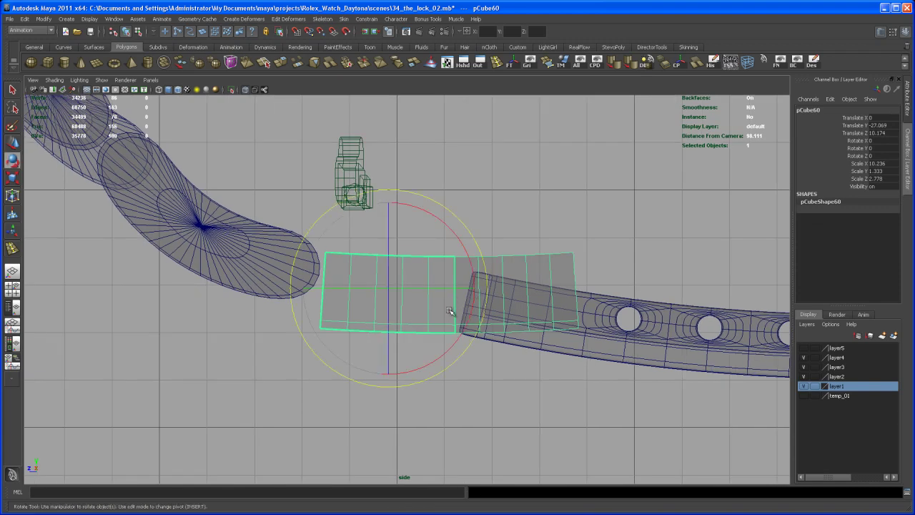
left_click_drag(482, 256, 488, 274)
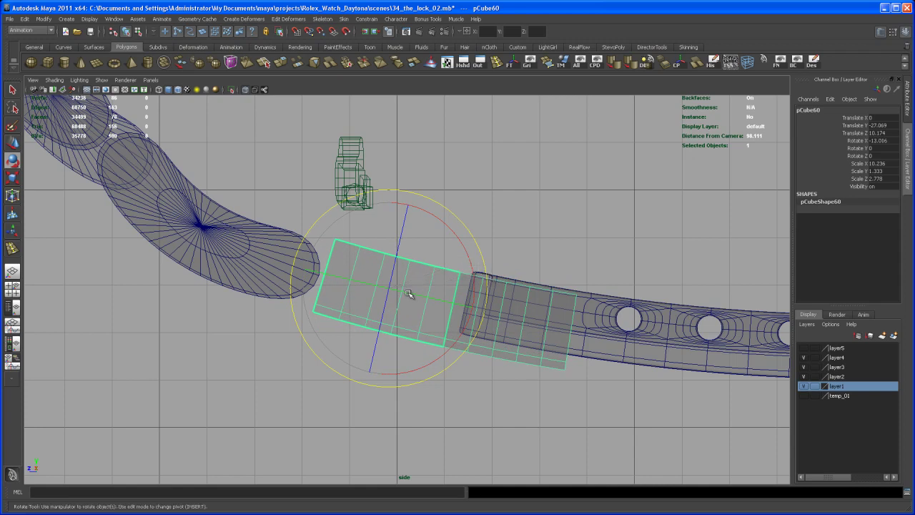
key("w")
left_click_drag(390, 289, 389, 286)
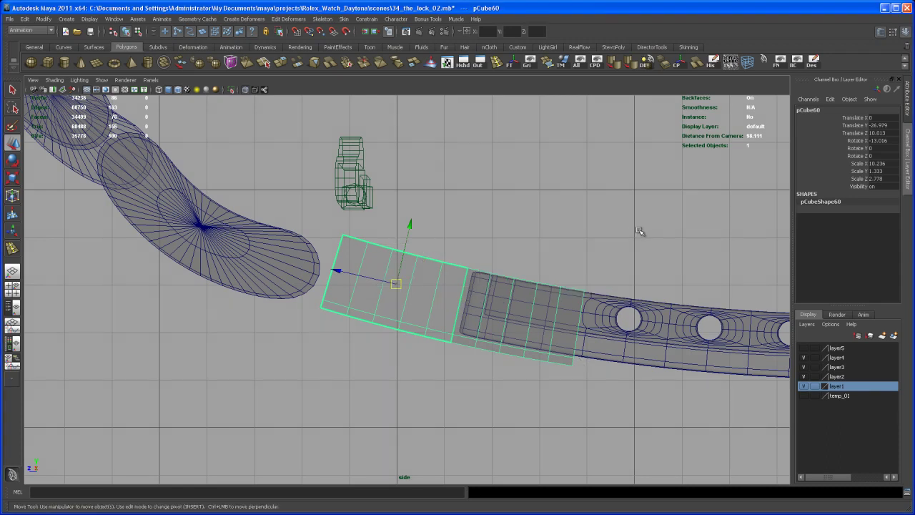
- Examine in perspective how the bent connecting piece fits between the bracelet links and the perforated clasp plate
key("space")
key("space")
left_click_drag(622, 255, 569, 290, "alt")
right_click_drag(569, 290, 528, 266, "alt")
left_click_drag(527, 265, 479, 380, "alt")
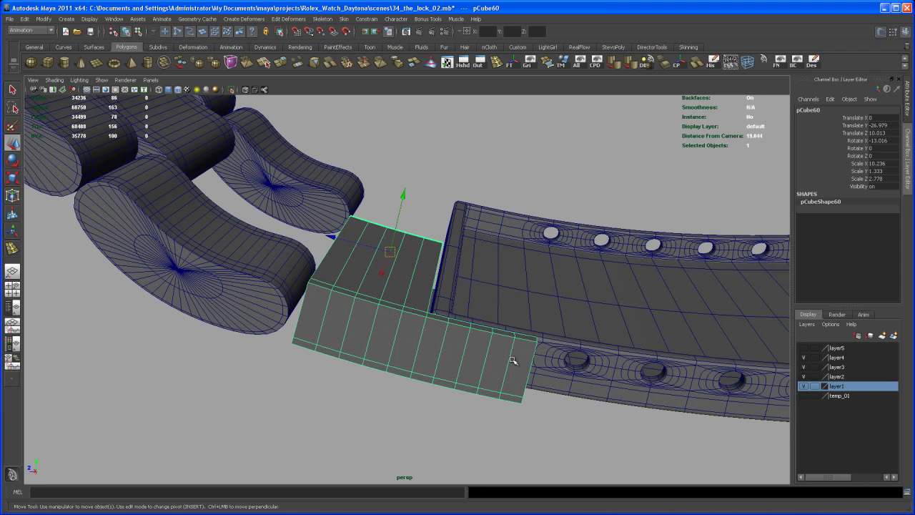
left_click_drag(405, 307, 457, 356, "alt")
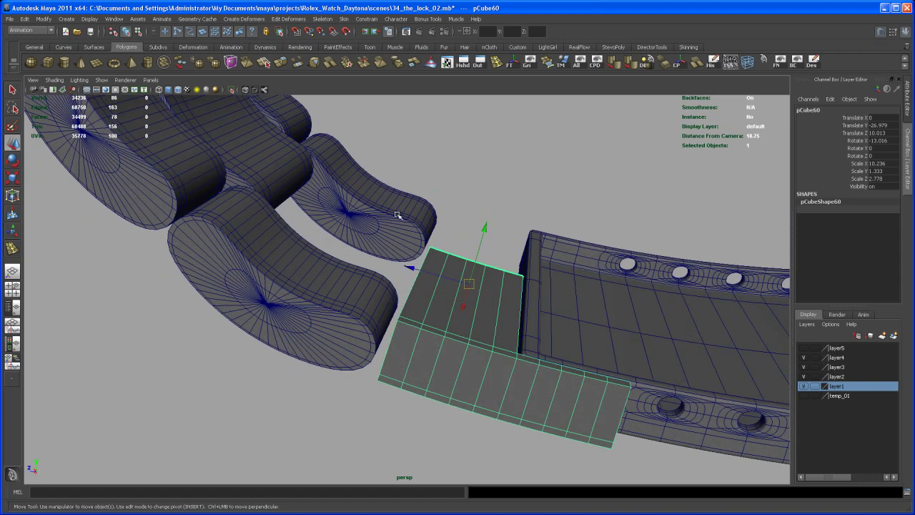
left_click_drag(400, 243, 435, 257, "alt")
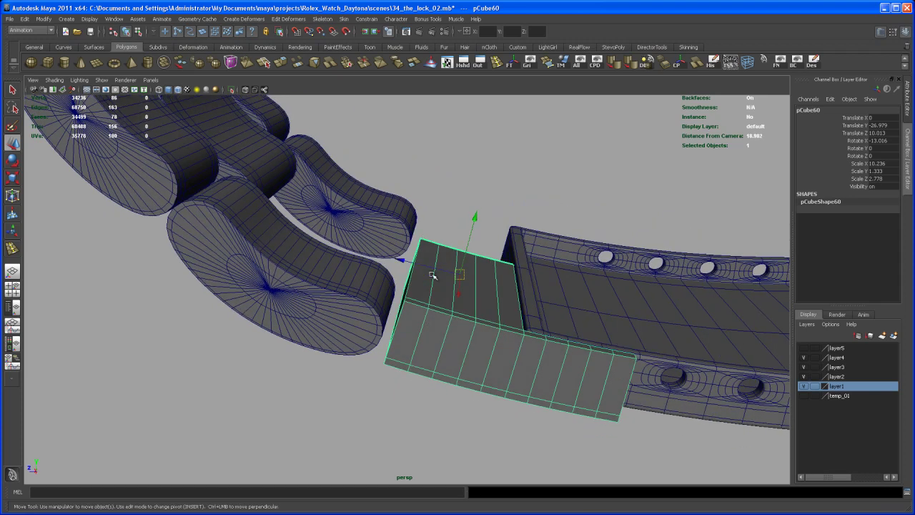
right_click_drag(522, 304, 422, 286, "alt")
left_click_drag(759, 291, 719, 291, "alt")
middle_click_drag(616, 285, 645, 285, "alt")
left_click_drag(644, 286, 468, 310, "alt")
right_click_drag(469, 310, 482, 328, "alt")
left_click_drag(482, 329, 480, 333, "alt")
right_click_drag(479, 333, 464, 316, "alt")
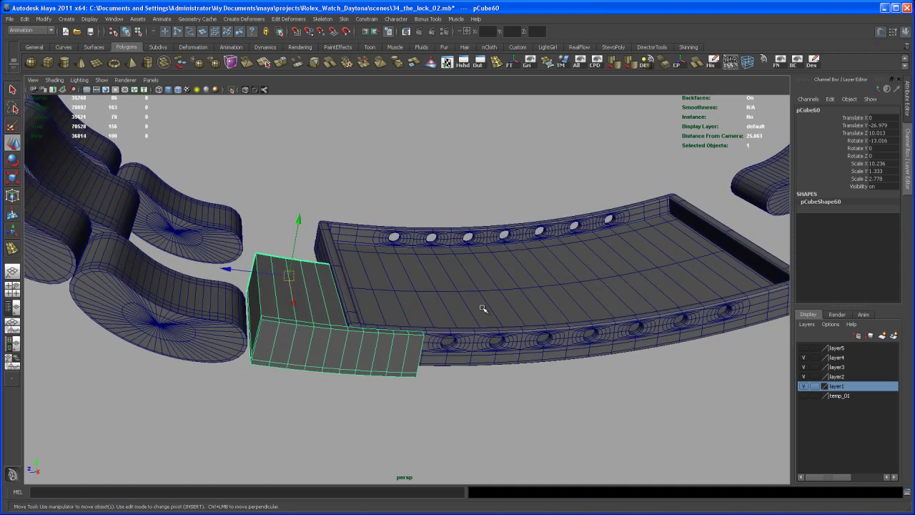